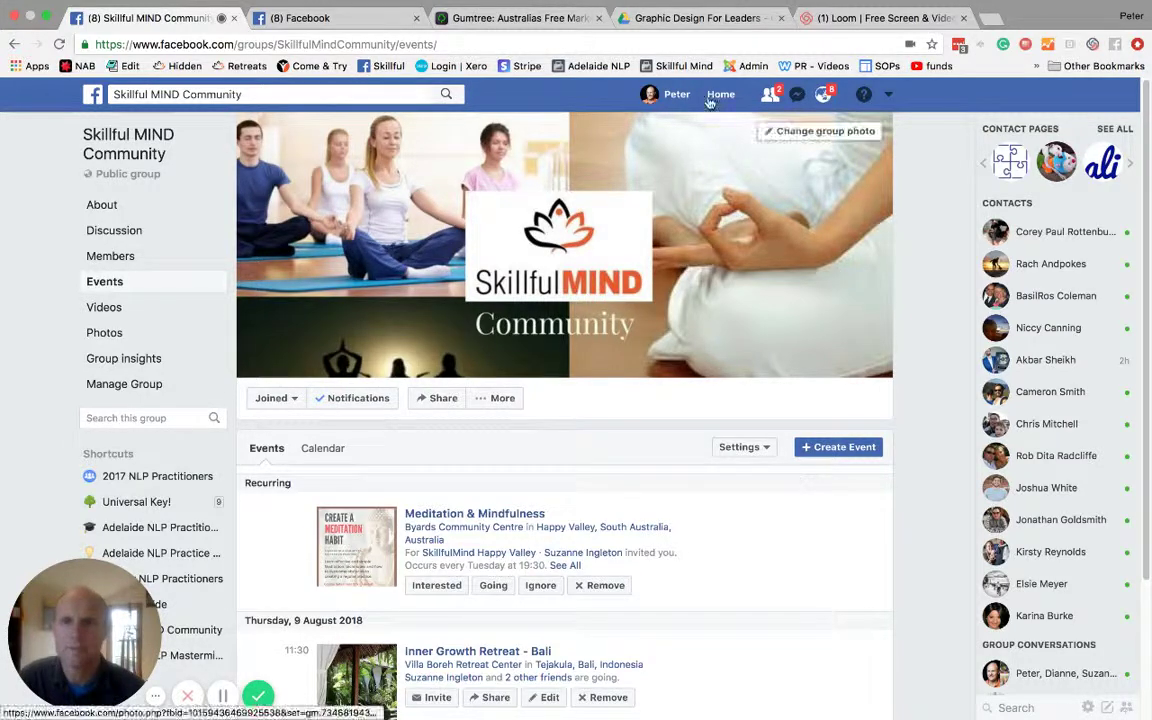
Switch to the second '(8) Facebook' tab showing the News Feed with the 'Master thy self' post.
{"action": "left_click", "coordinate": [337, 20]}
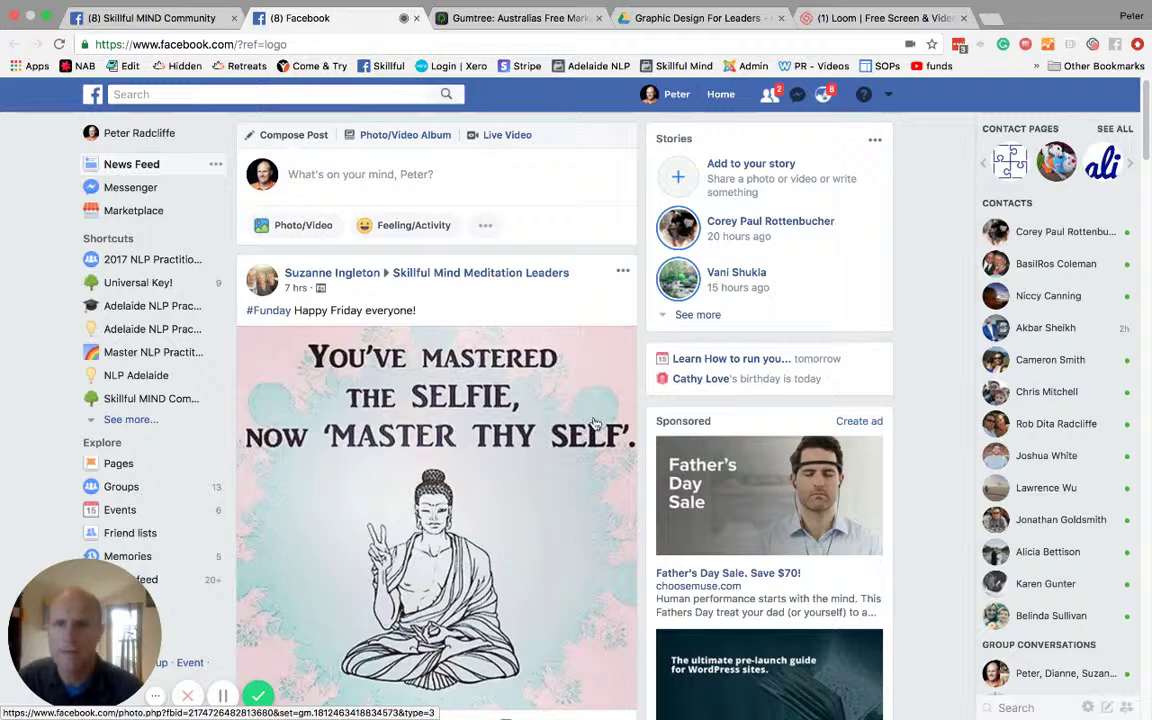
{"action": "key", "text": "ctrl+Left"}
{"action": "key", "text": "ctrl+Left"}
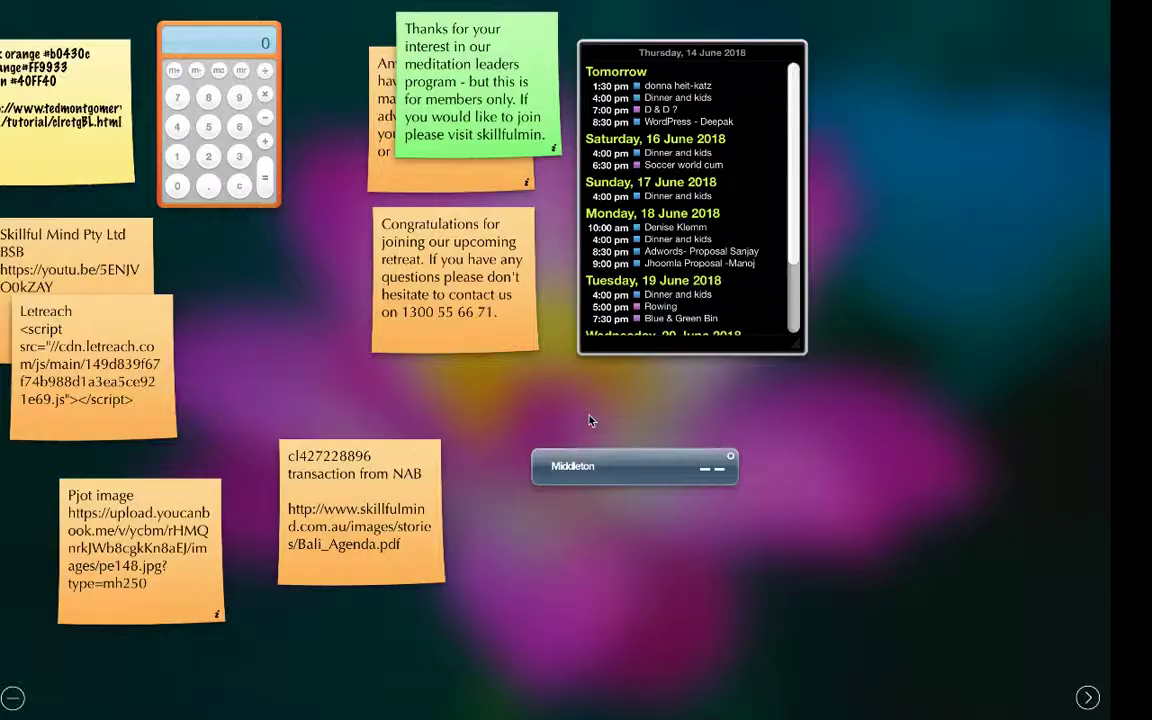
{"action": "key", "text": "ctrl+Right"}
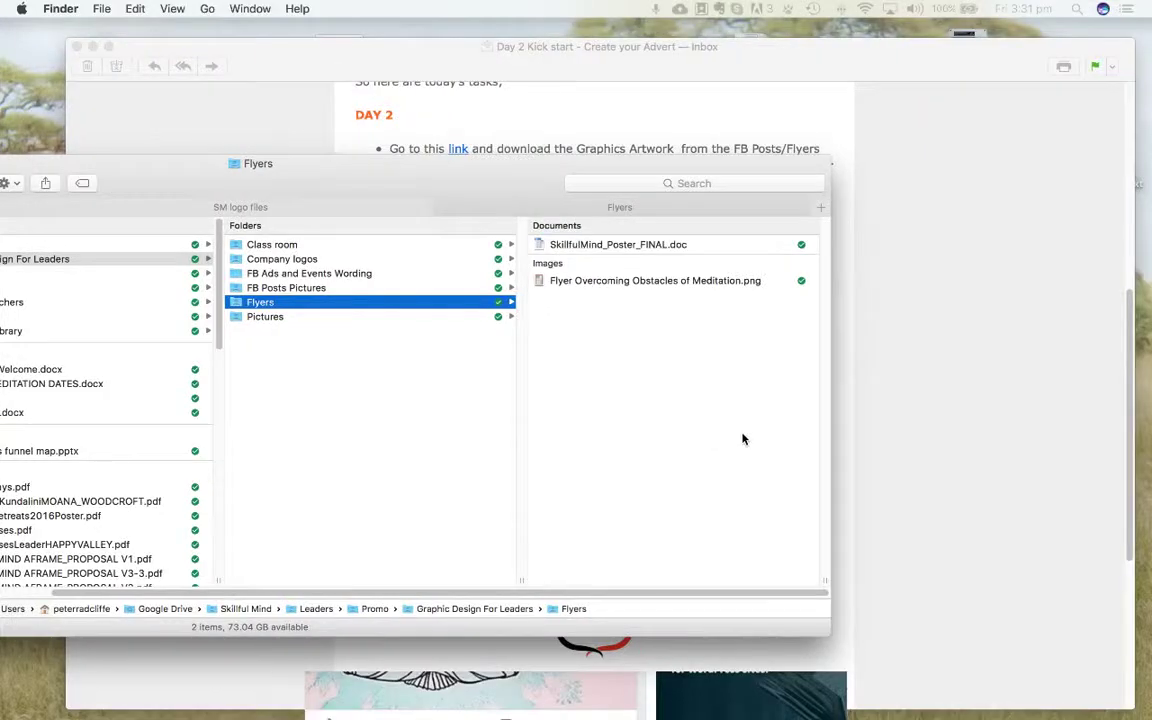
{"action": "left_click", "coordinate": [886, 348]}
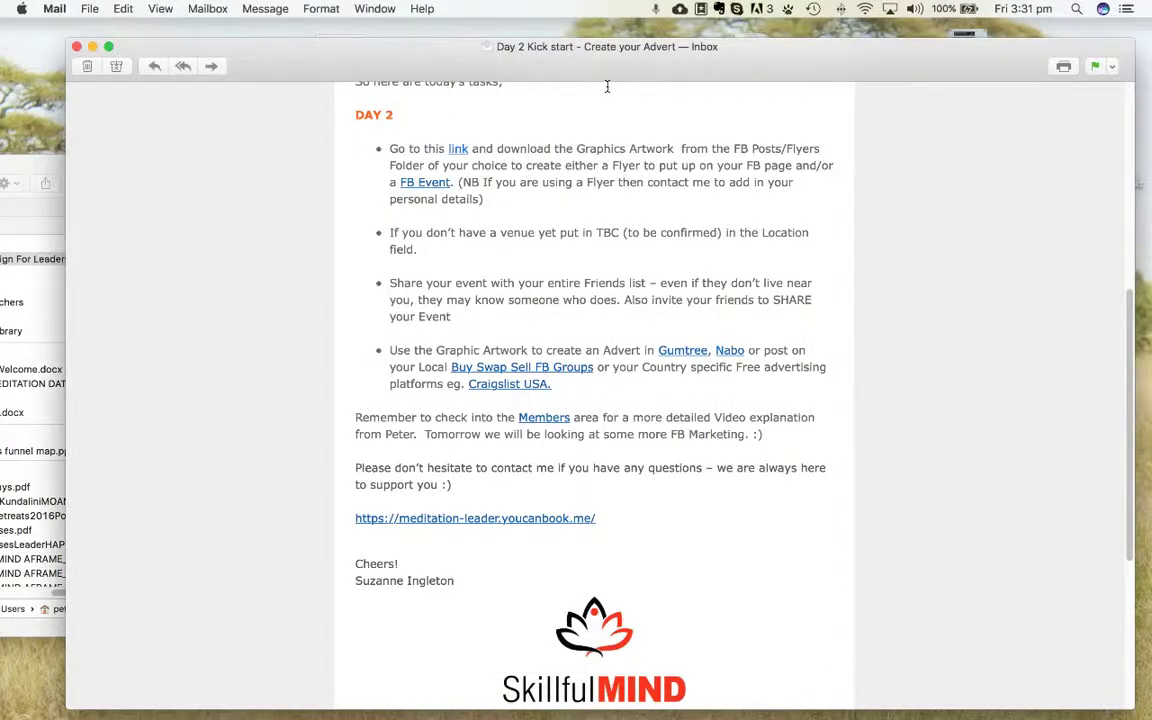
{"action": "scroll", "coordinate": [424, 303], "scroll_direction": "up", "scroll_amount": 5}
{"action": "scroll", "coordinate": [419, 330], "scroll_direction": "up", "scroll_amount": 5}
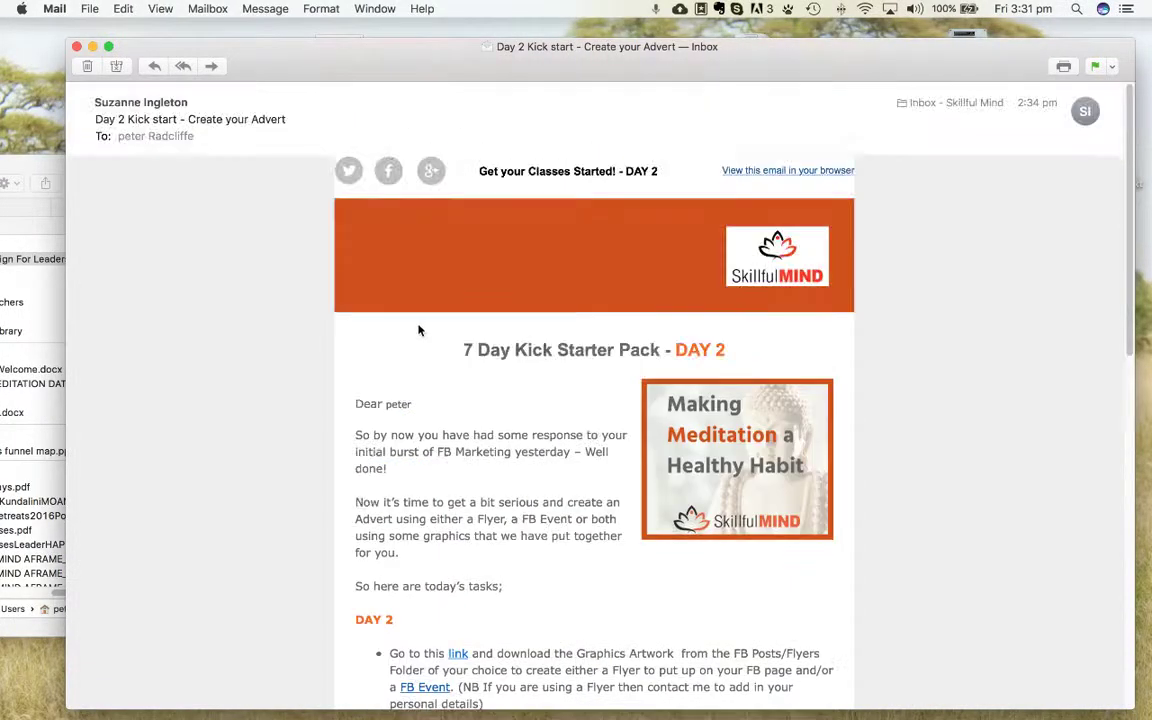
{"action": "scroll", "coordinate": [419, 330], "scroll_direction": "down", "scroll_amount": 2}
{"action": "scroll", "coordinate": [419, 330], "scroll_direction": "down", "scroll_amount": 10}
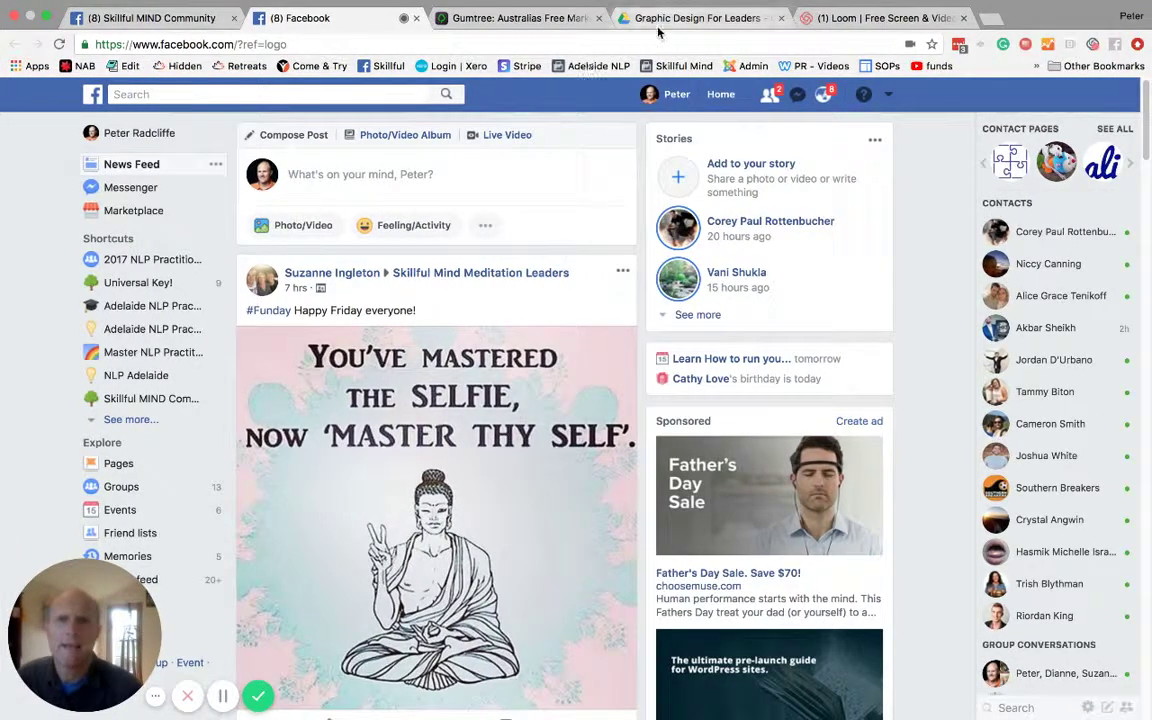
Browse the FB Ads and Events Wording images in Drive, then return to Graphic Design For Leaders.
{"action": "left_click", "coordinate": [665, 20]}
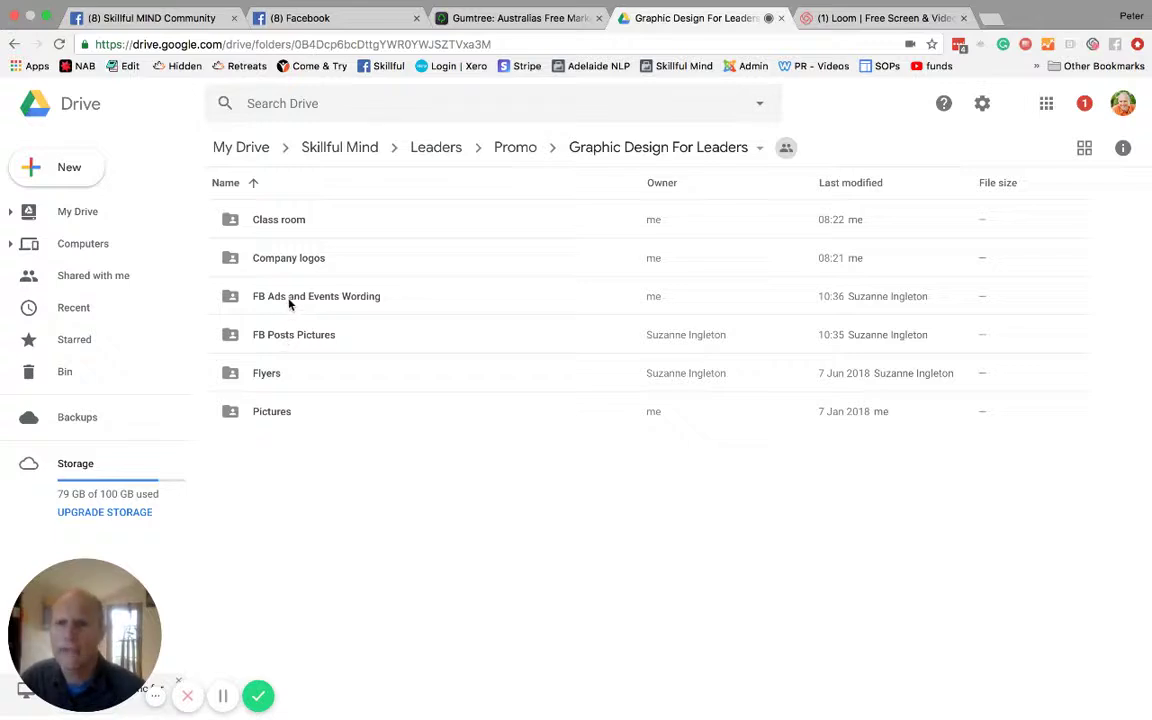
{"action": "double_click", "coordinate": [290, 300]}
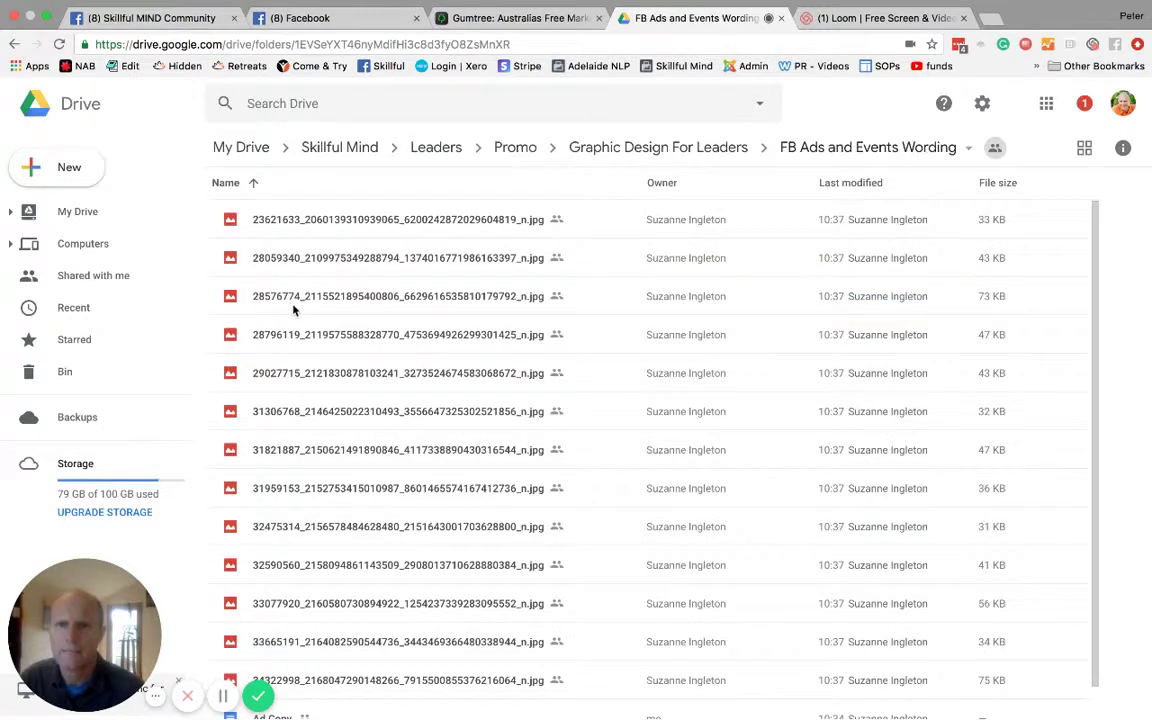
{"action": "scroll", "coordinate": [346, 490], "scroll_direction": "down", "scroll_amount": 1}
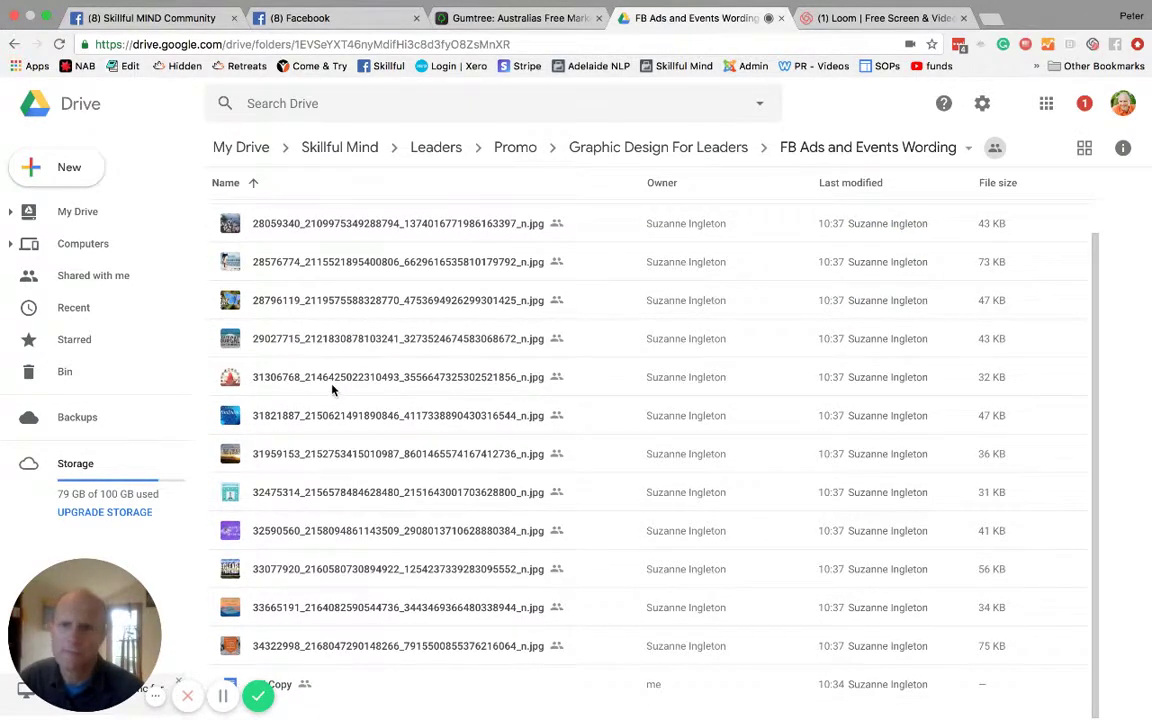
{"action": "scroll", "coordinate": [338, 420], "scroll_direction": "up", "scroll_amount": 1}
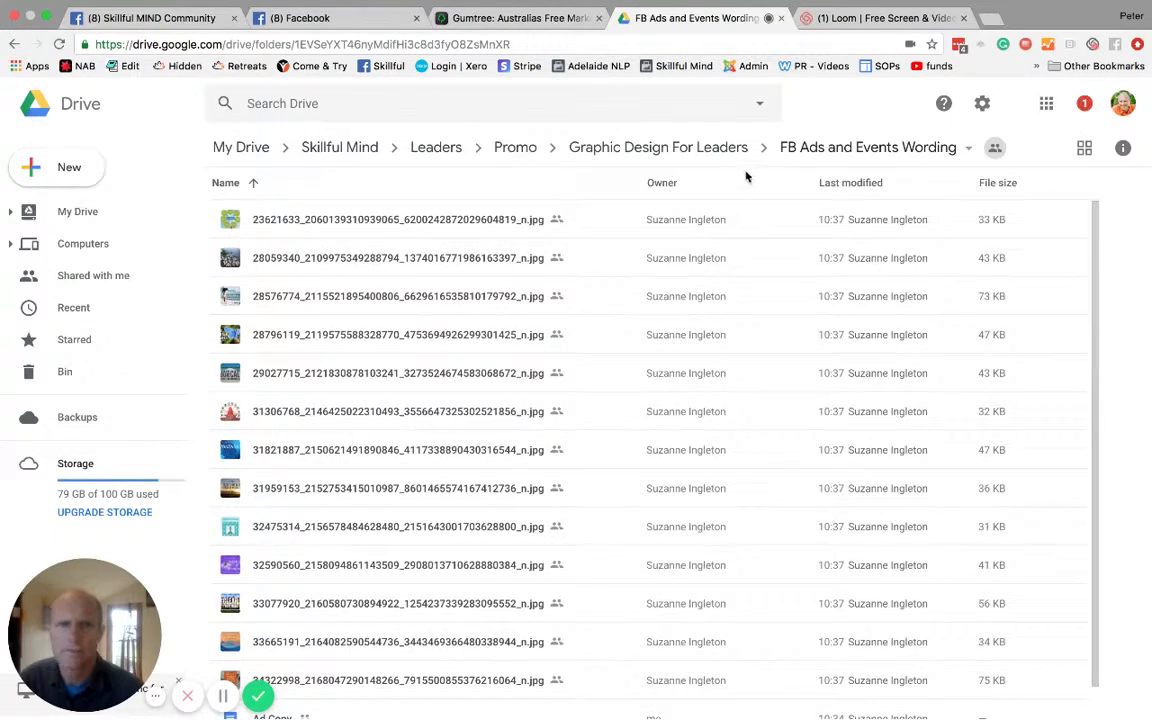
{"action": "left_click", "coordinate": [700, 152]}
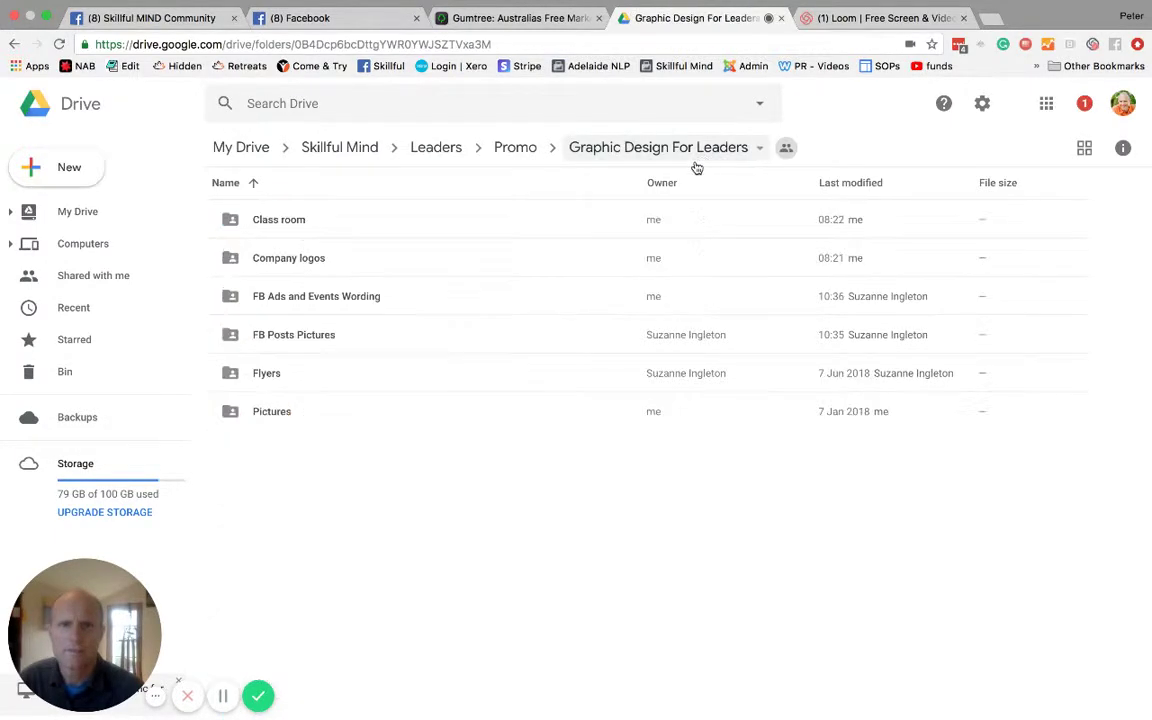
Open FB Posts Pictures, listing the twelve January–December meditation PNGs.
{"action": "double_click", "coordinate": [289, 337]}
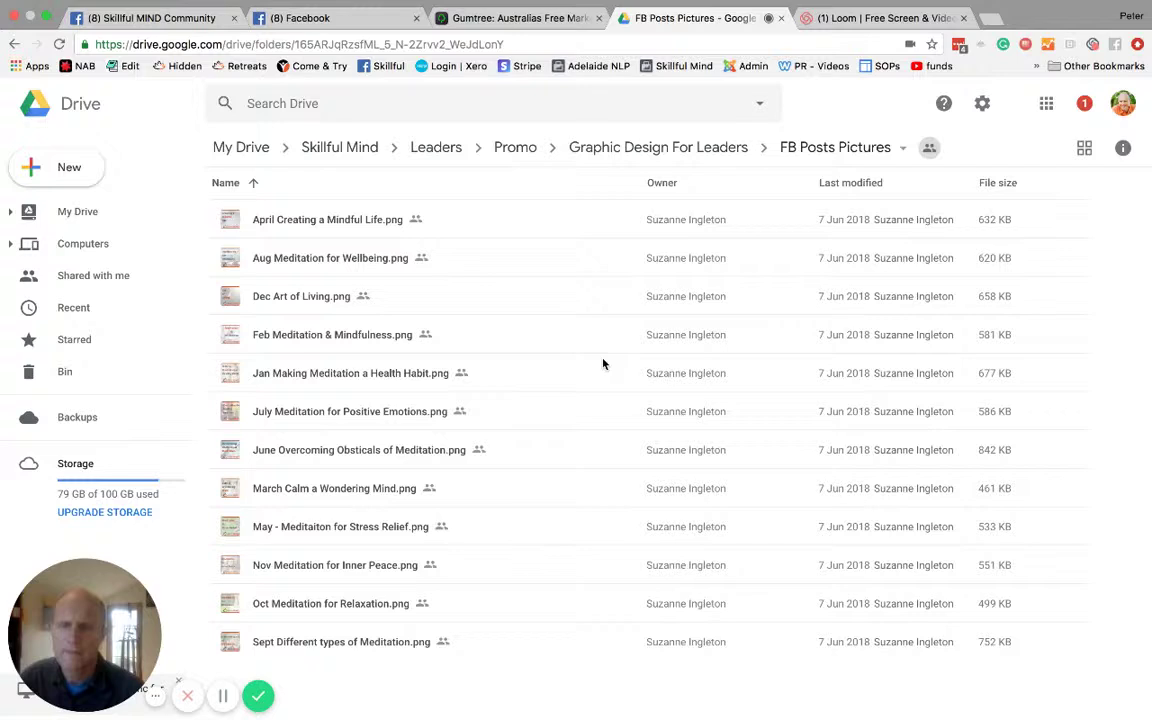
Upload the June Overcoming Obstacles of Meditation PNG from FB Posts Pictures into a new photo album post.
{"action": "left_click", "coordinate": [323, 20]}
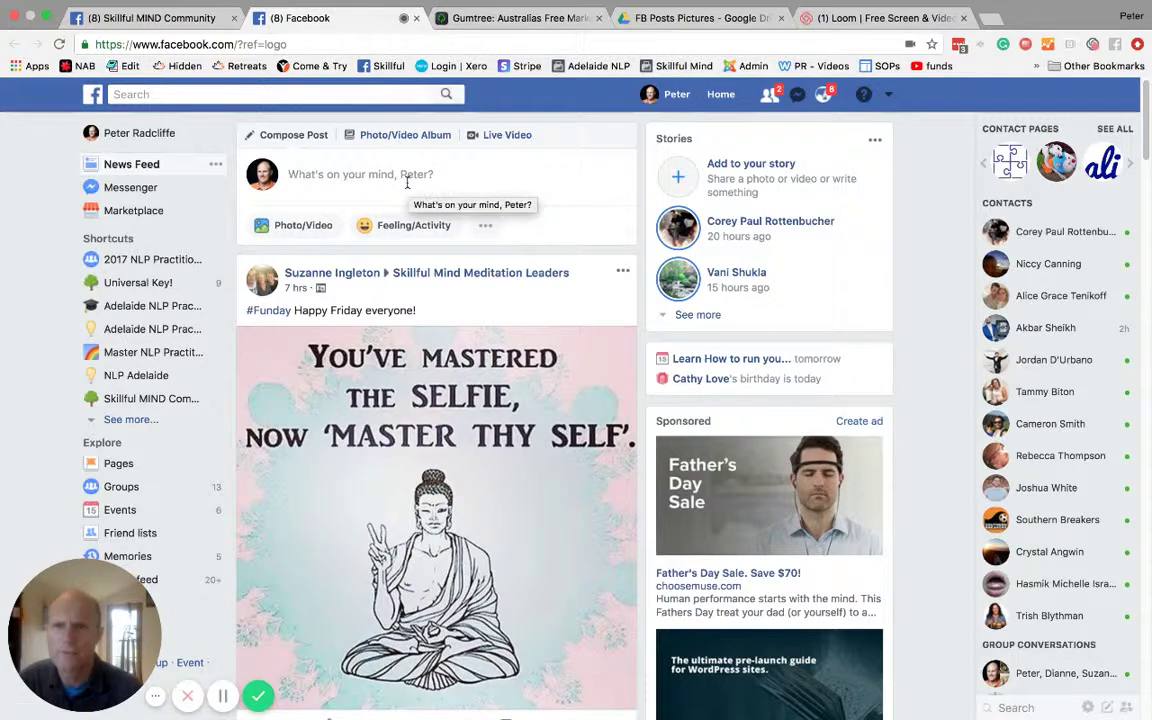
{"action": "left_click", "coordinate": [389, 143]}
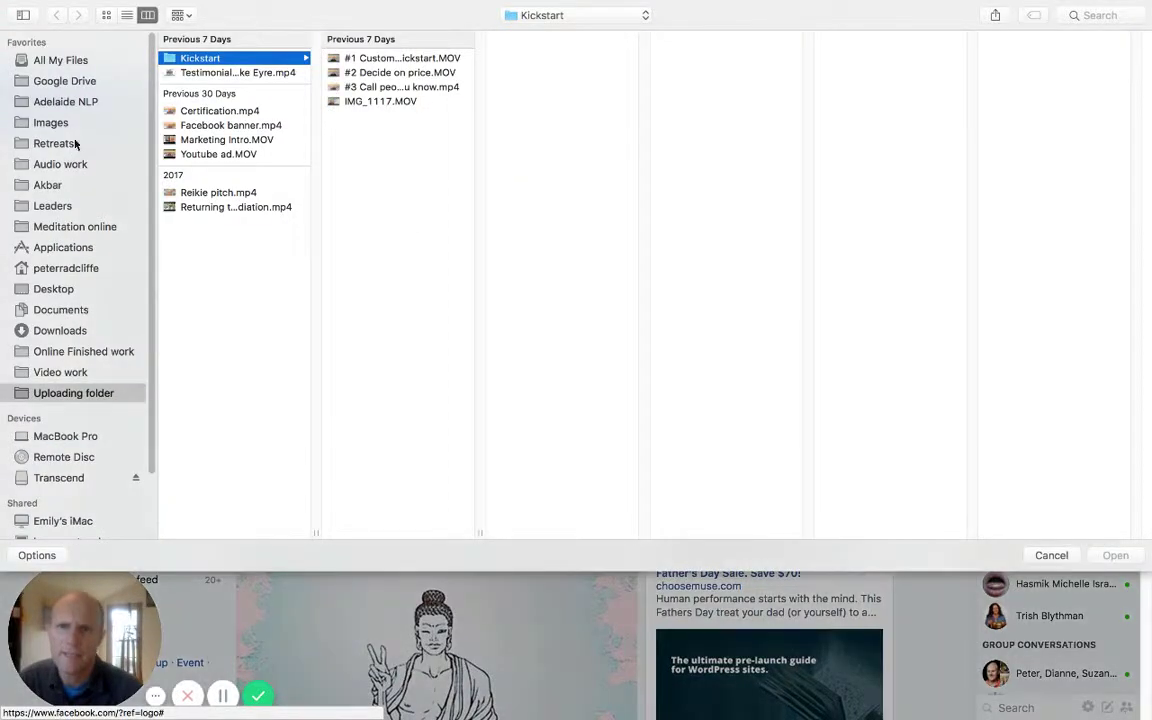
{"action": "left_click", "coordinate": [52, 206]}
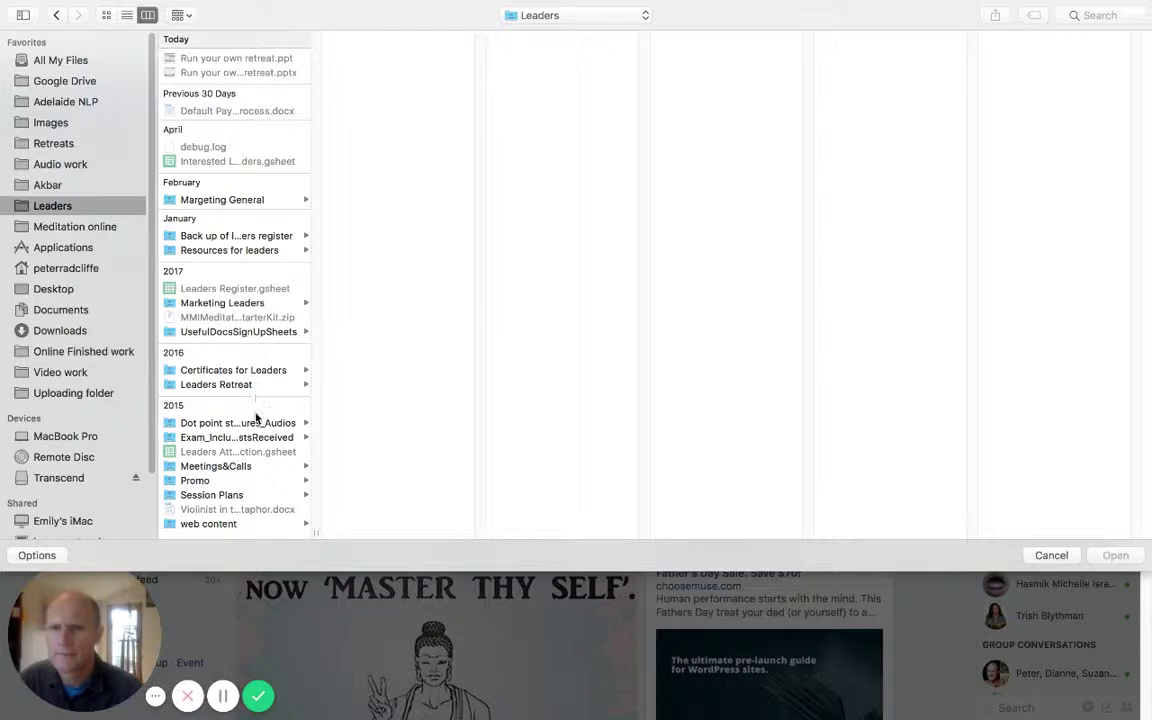
{"action": "left_click", "coordinate": [238, 481]}
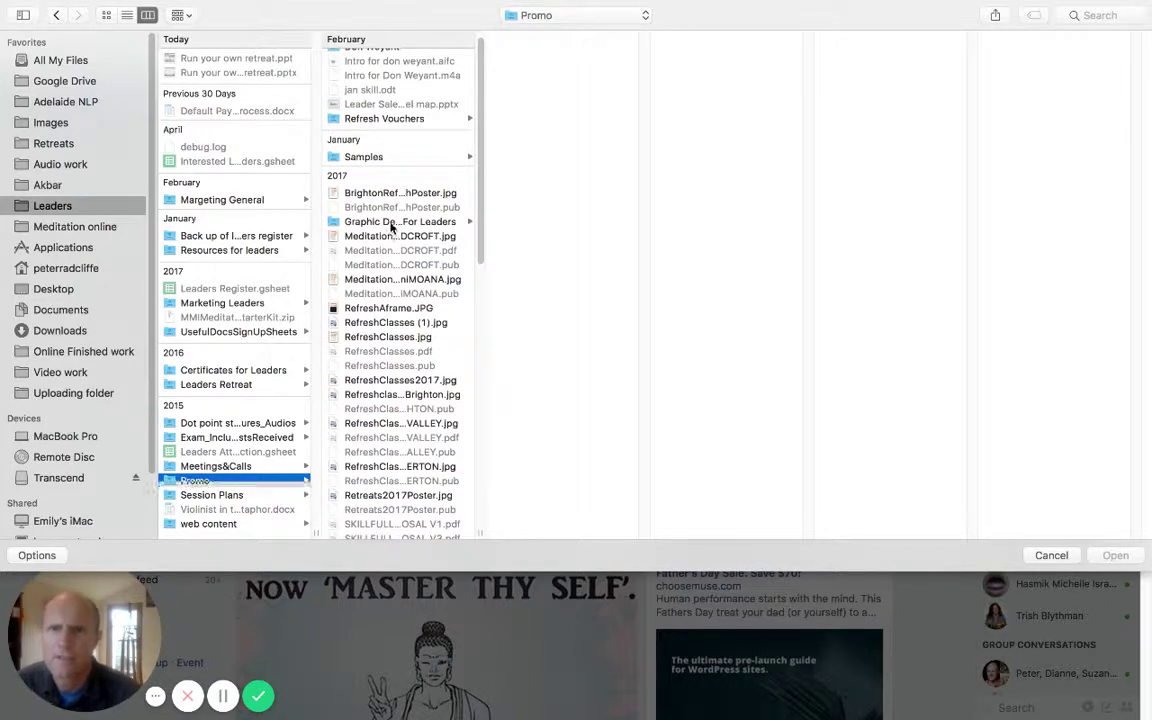
{"action": "left_click", "coordinate": [386, 224]}
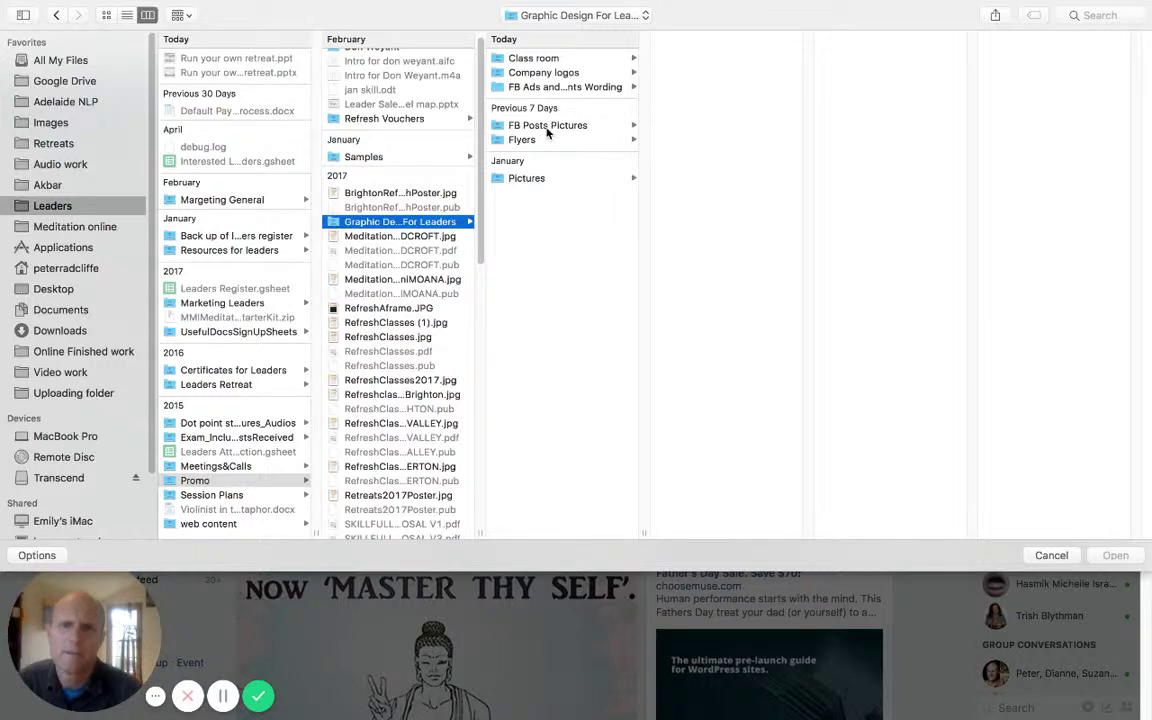
{"action": "left_click", "coordinate": [547, 128]}
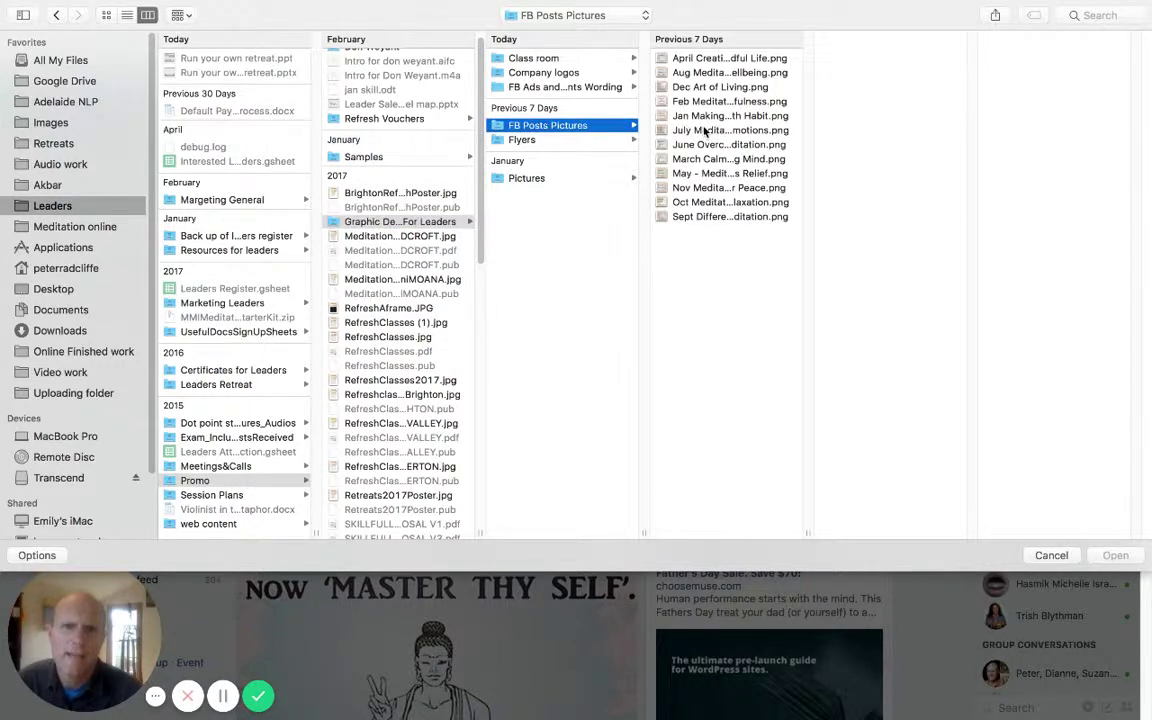
{"action": "left_click", "coordinate": [733, 147]}
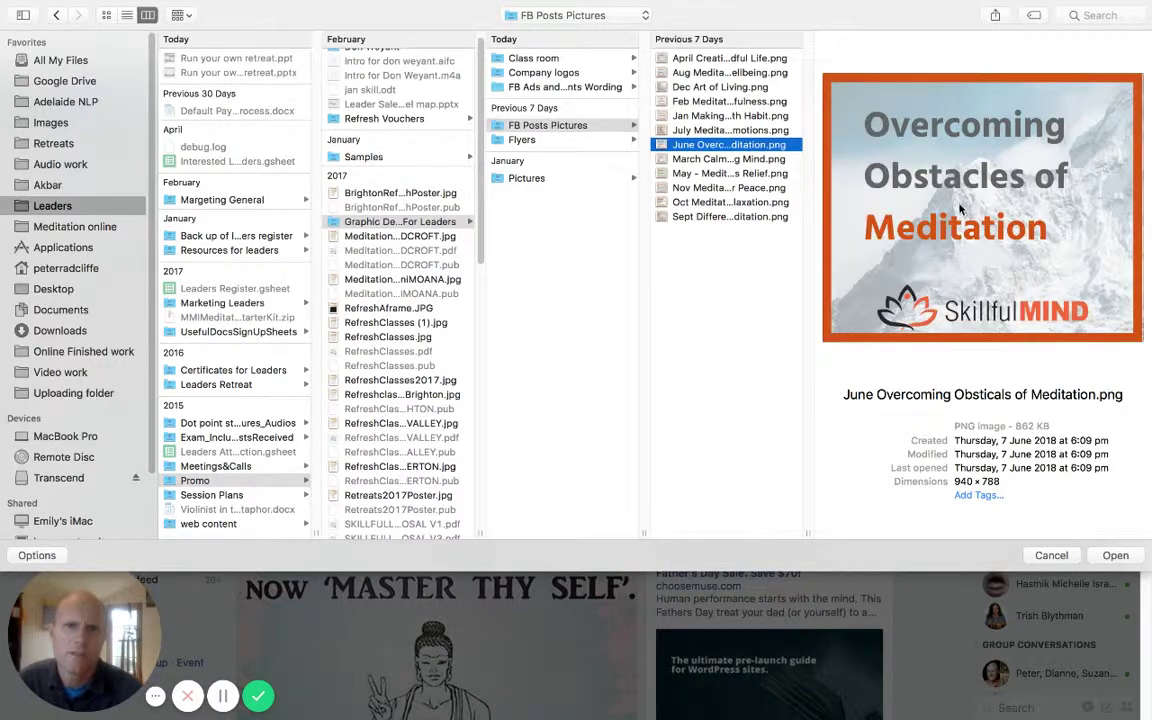
{"action": "left_click", "coordinate": [1120, 560]}
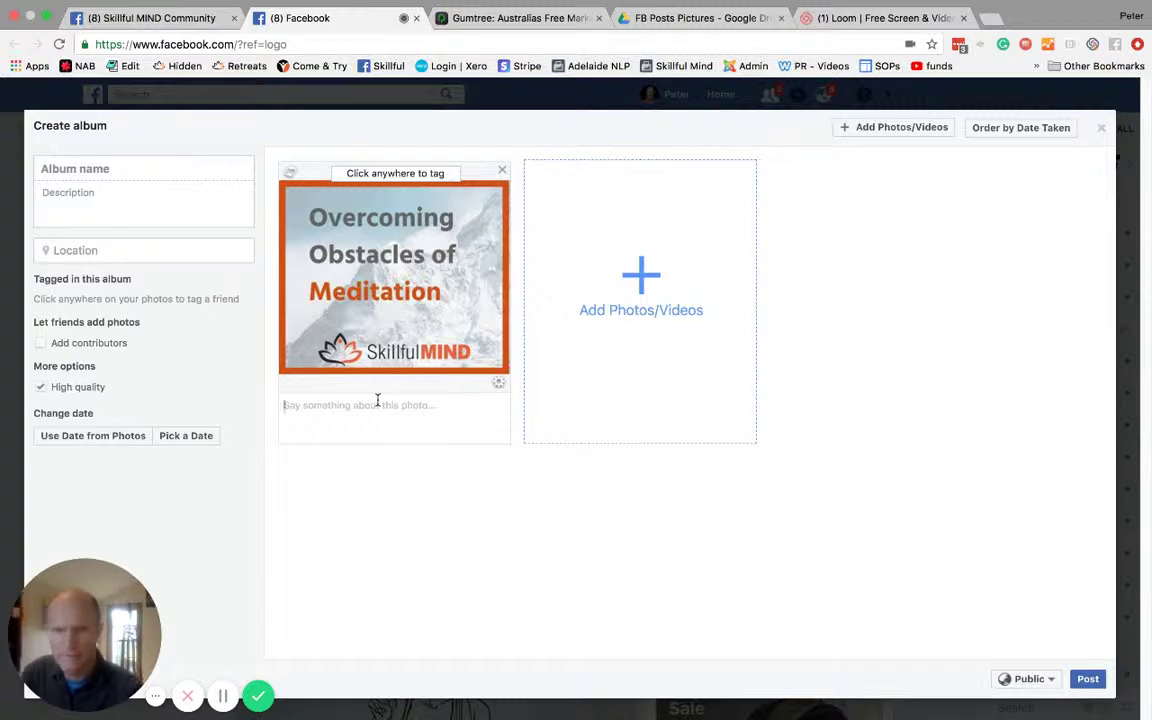
Caption the photo 'This month I will be teaching meditations on overcoming obstacles - Who will join me?' and post it.
{"action": "type", "text": "This month I"}
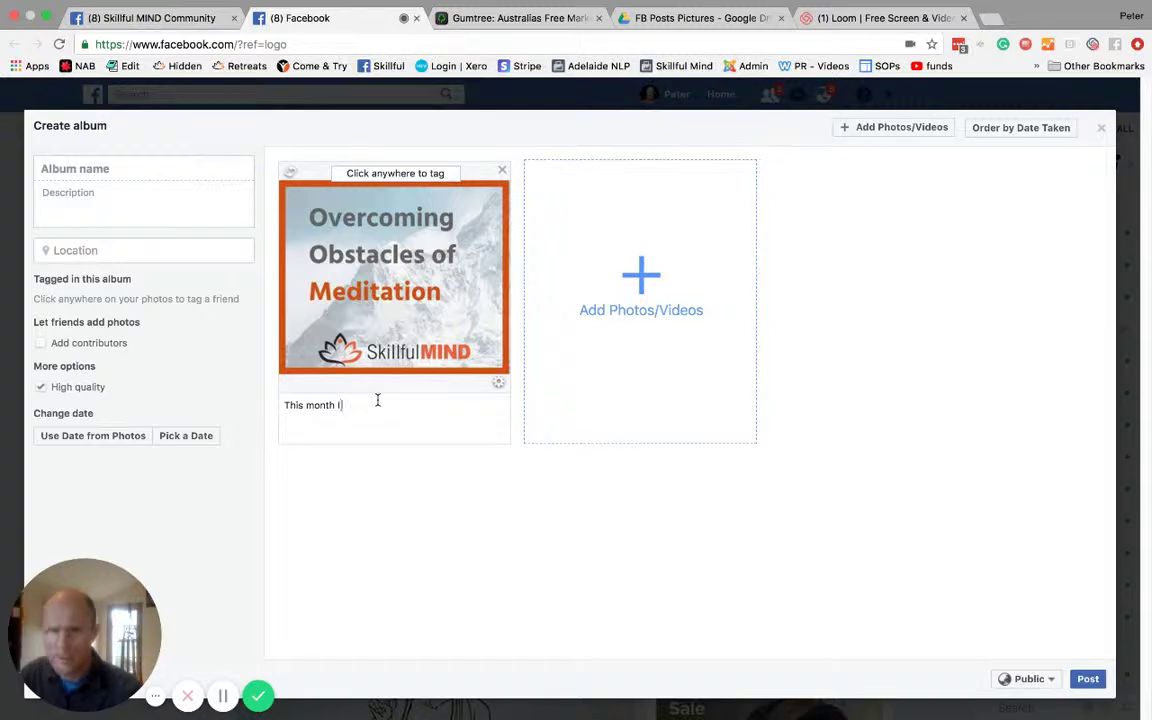
{"action": "type", "text": " will be"}
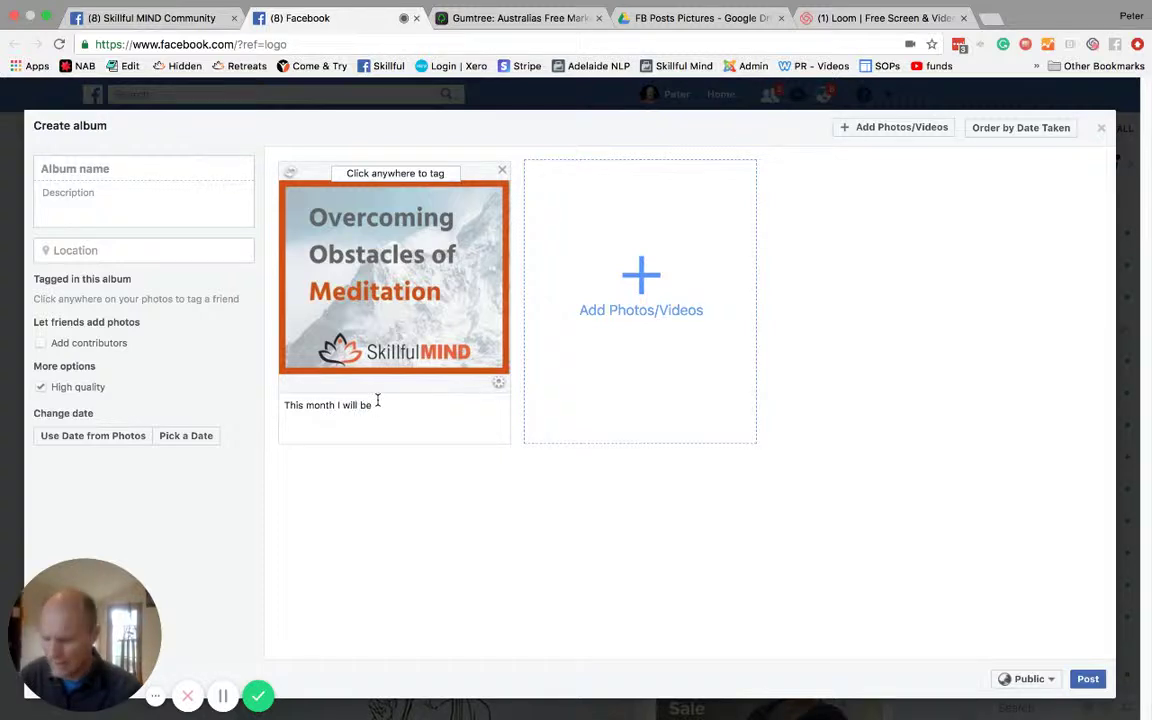
{"action": "type", "text": " teaching meditatio"}
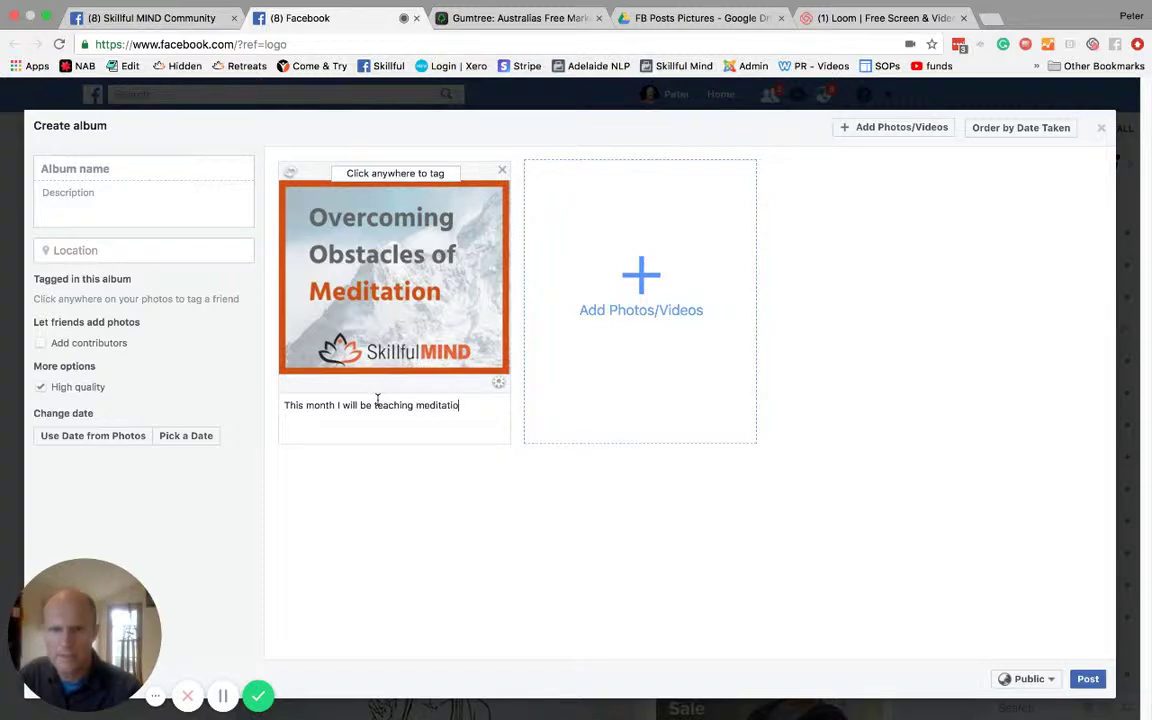
{"action": "type", "text": "ns on o"}
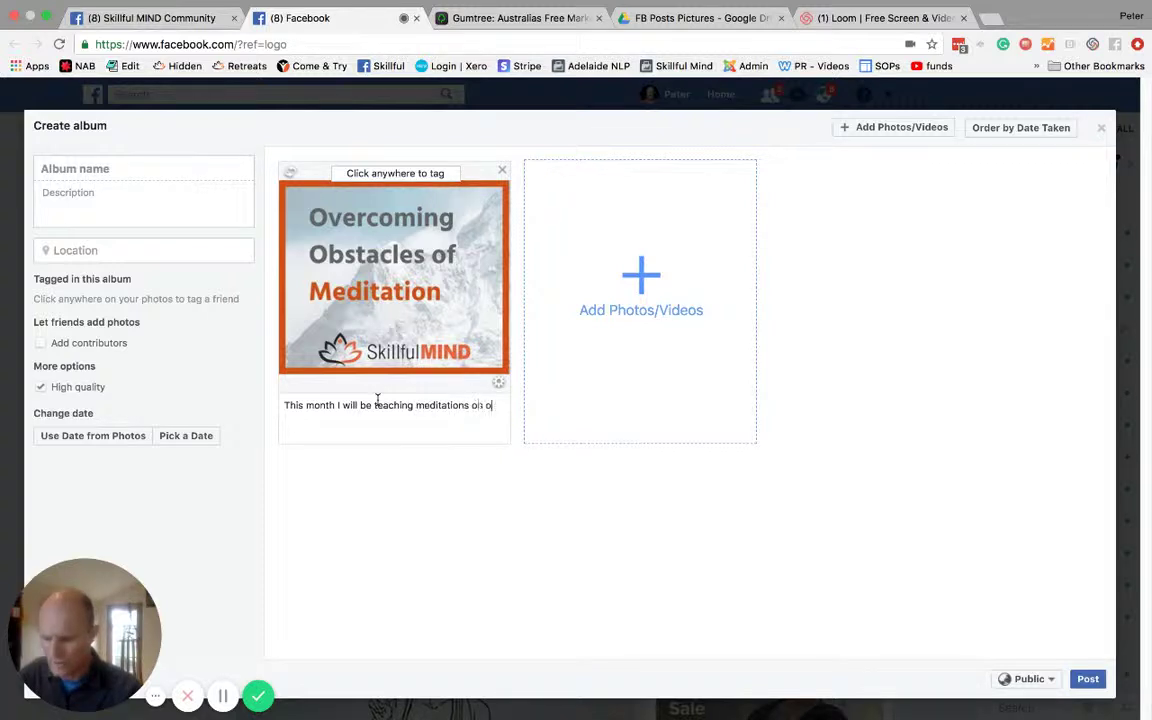
{"action": "type", "text": "vercoming"}
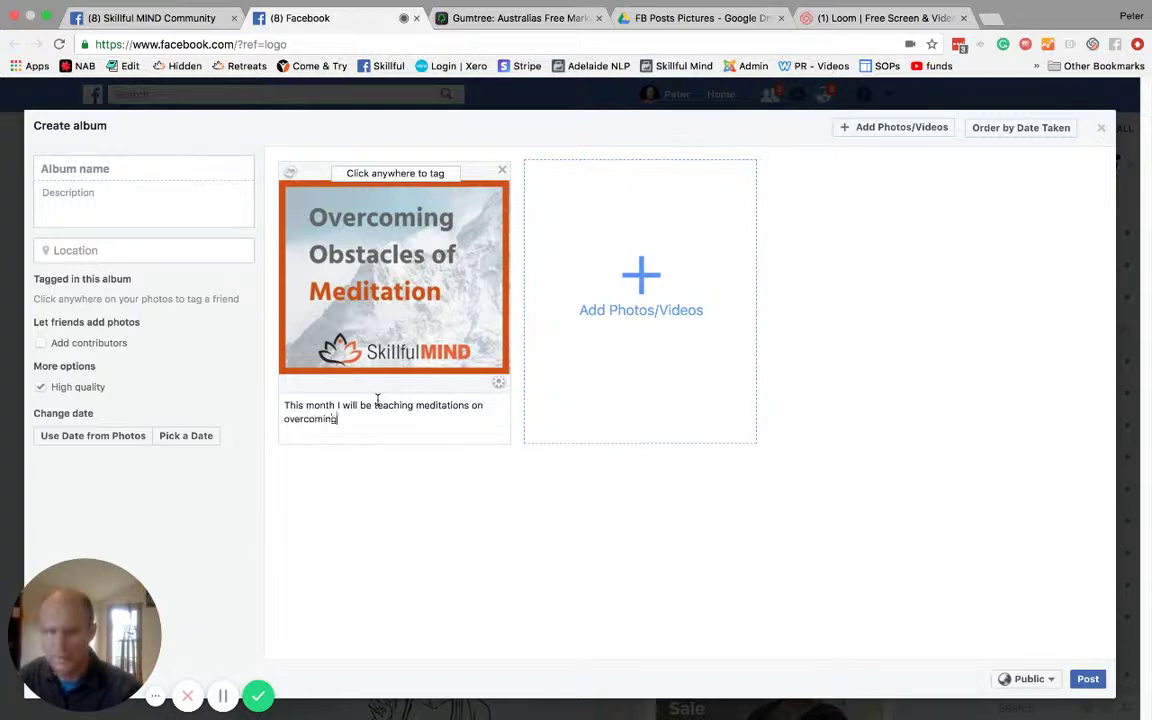
{"action": "type", "text": " obstacles - Who will jo"}
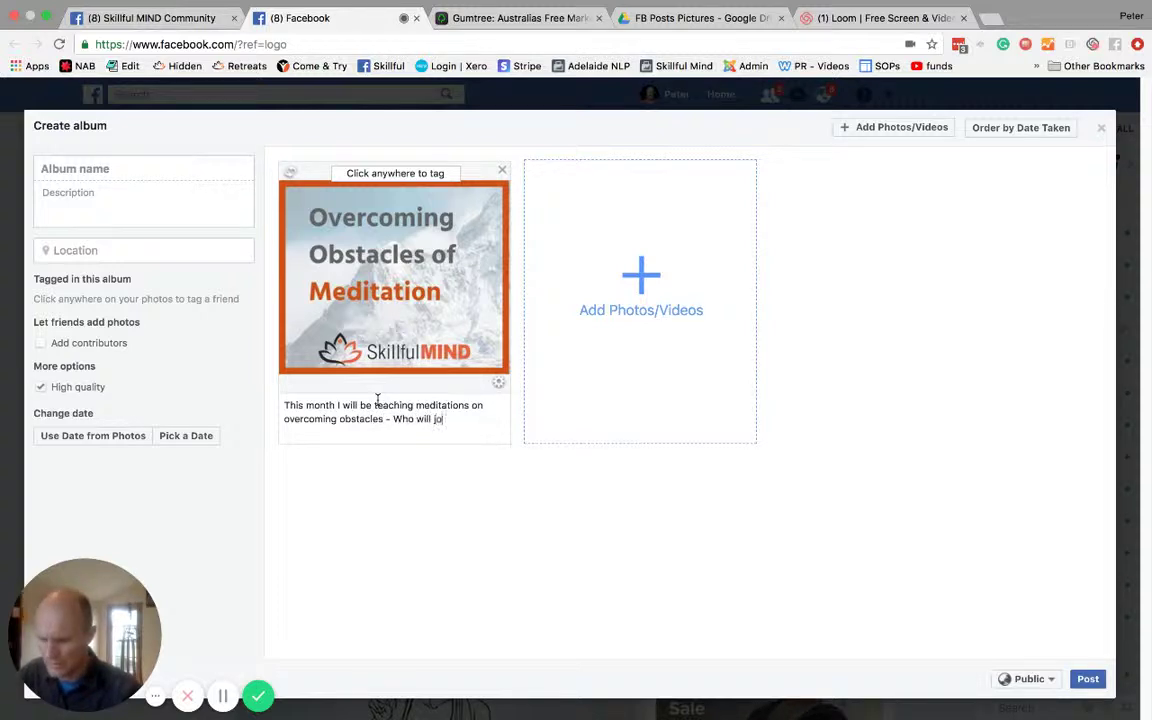
{"action": "type", "text": "in me"}
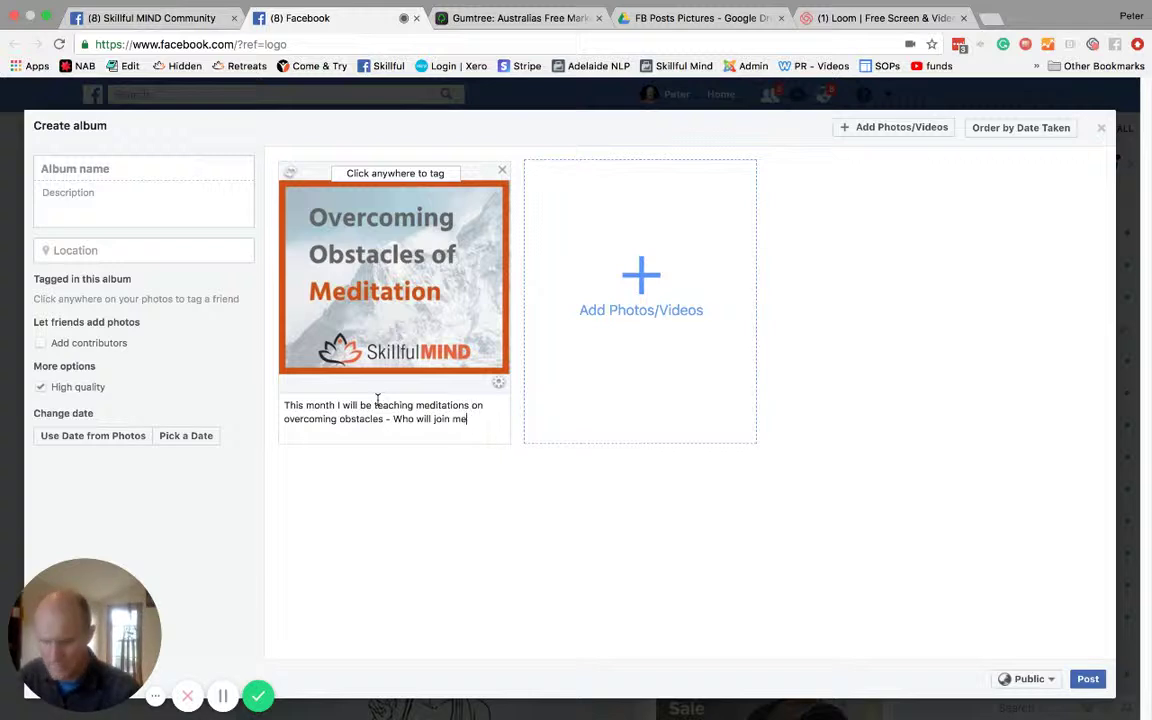
{"action": "type", "text": ".?"}
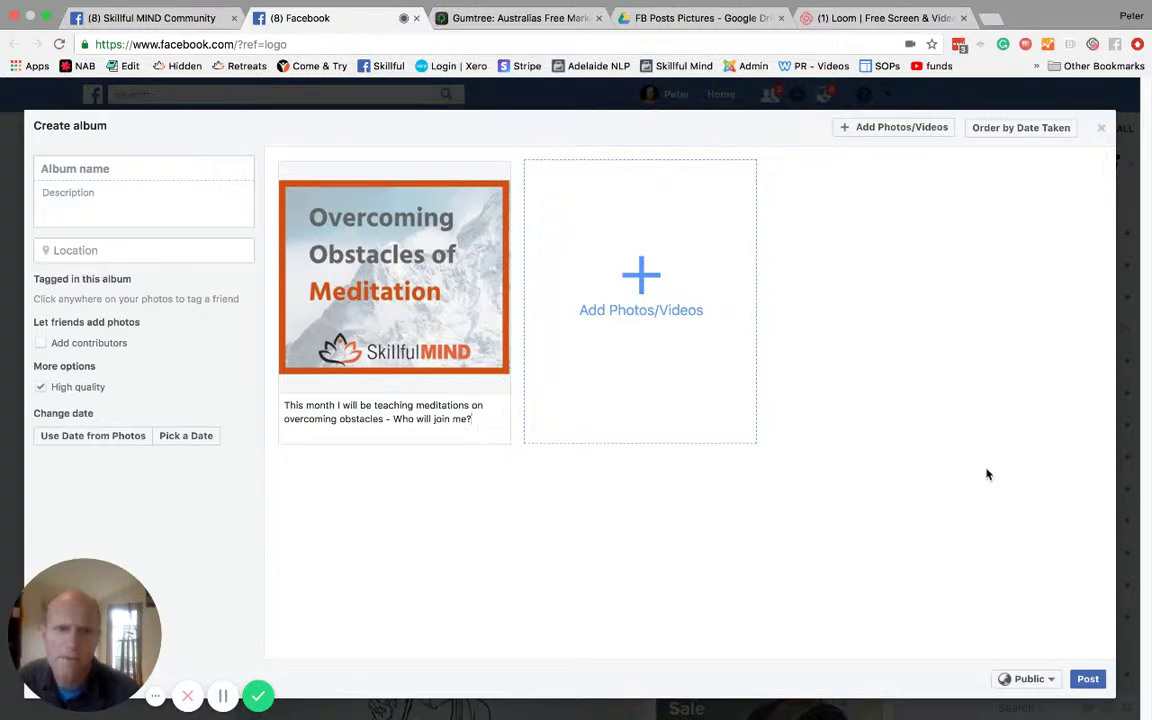
{"action": "left_click", "coordinate": [1088, 680]}
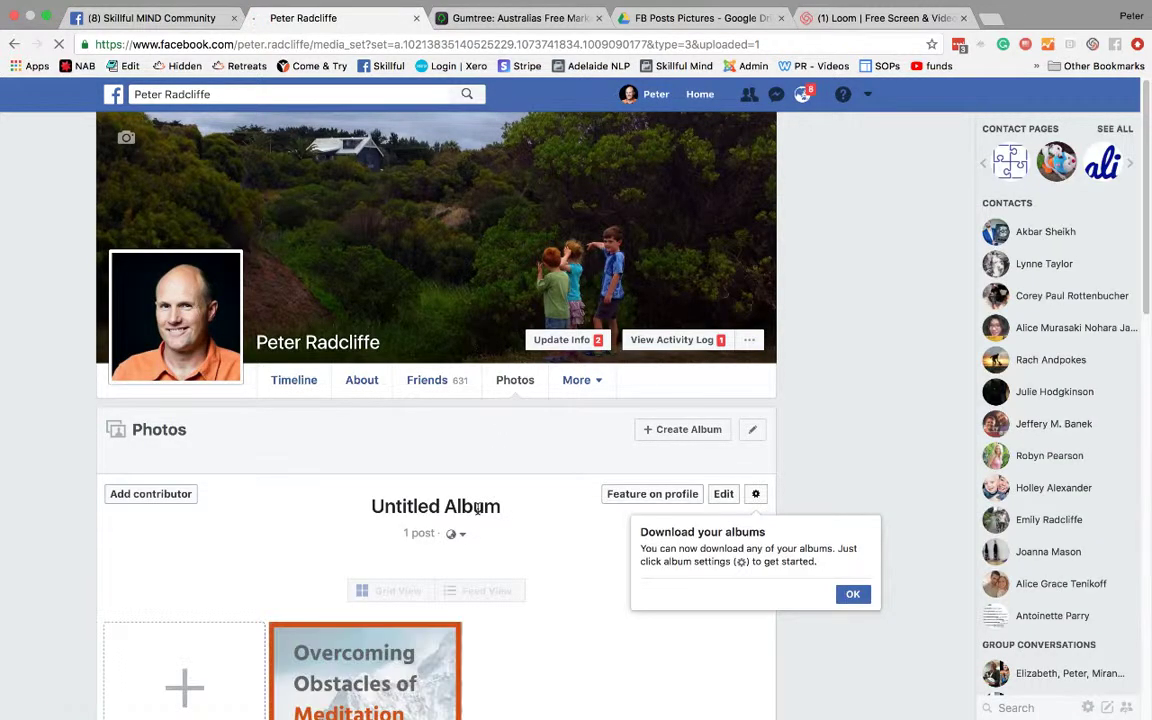
Return from the album page to the News Feed and check the new post at the top.
{"action": "scroll", "coordinate": [478, 510], "scroll_direction": "down", "scroll_amount": 5}
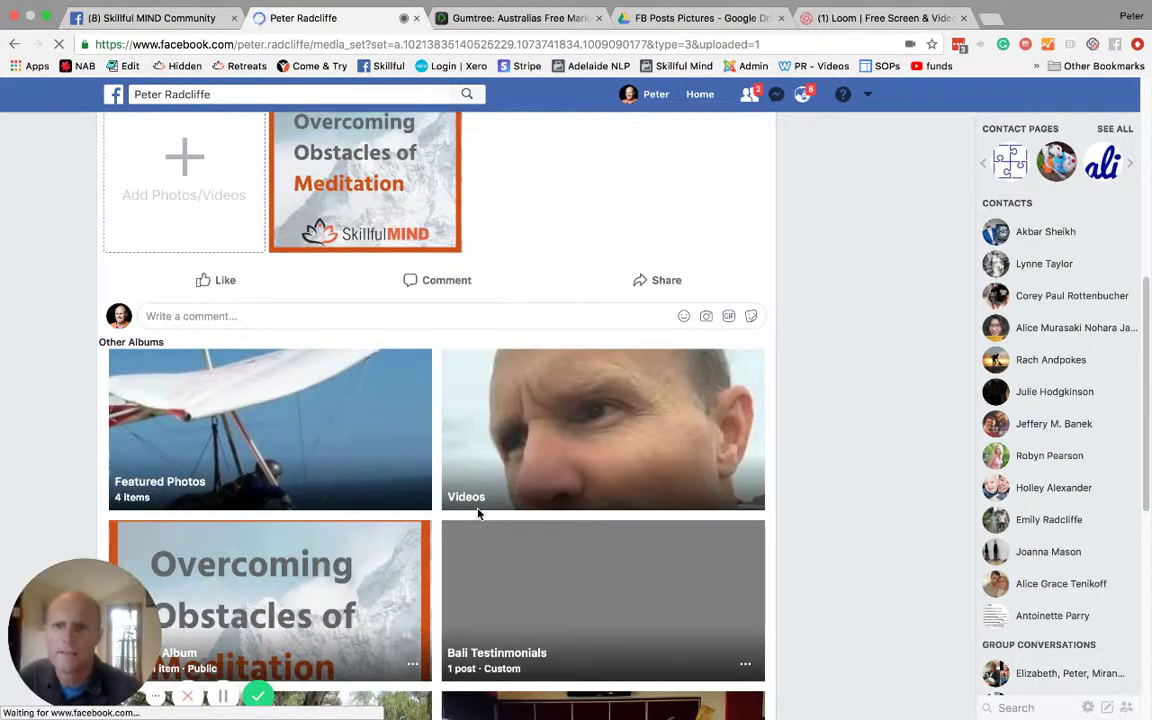
{"action": "scroll", "coordinate": [478, 515], "scroll_direction": "up", "scroll_amount": 5}
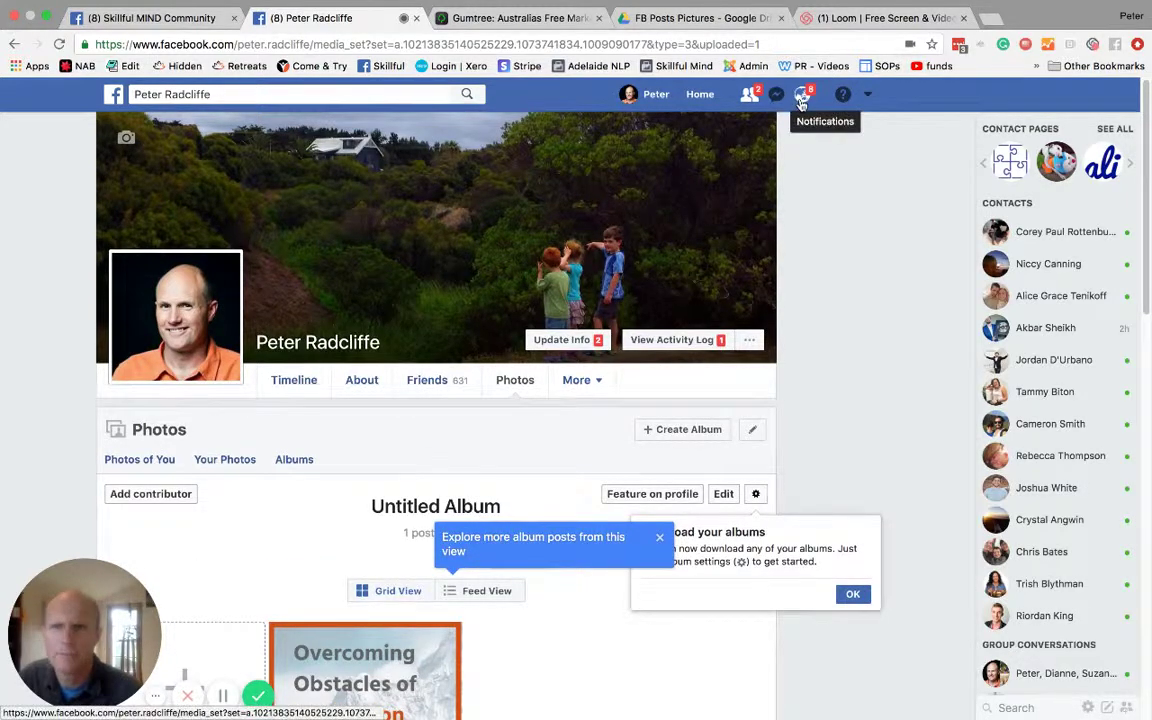
{"action": "left_click", "coordinate": [113, 94]}
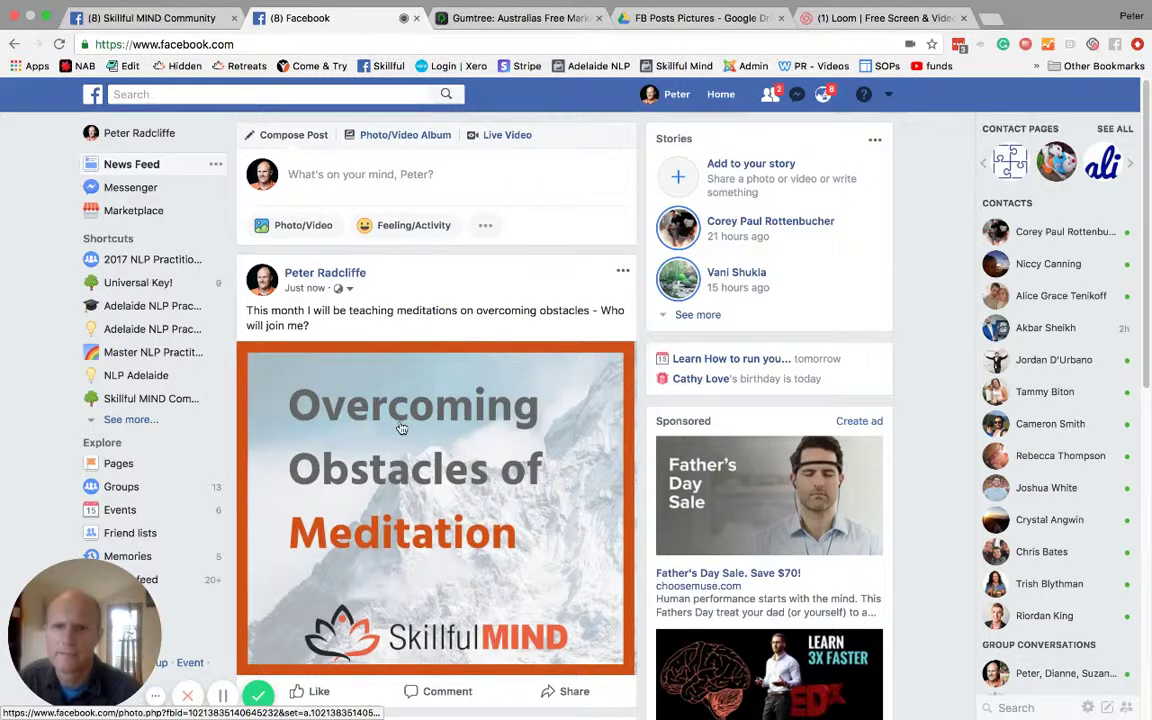
{"action": "scroll", "coordinate": [400, 426], "scroll_direction": "down", "scroll_amount": 3}
{"action": "scroll", "coordinate": [401, 428], "scroll_direction": "up", "scroll_amount": 3}
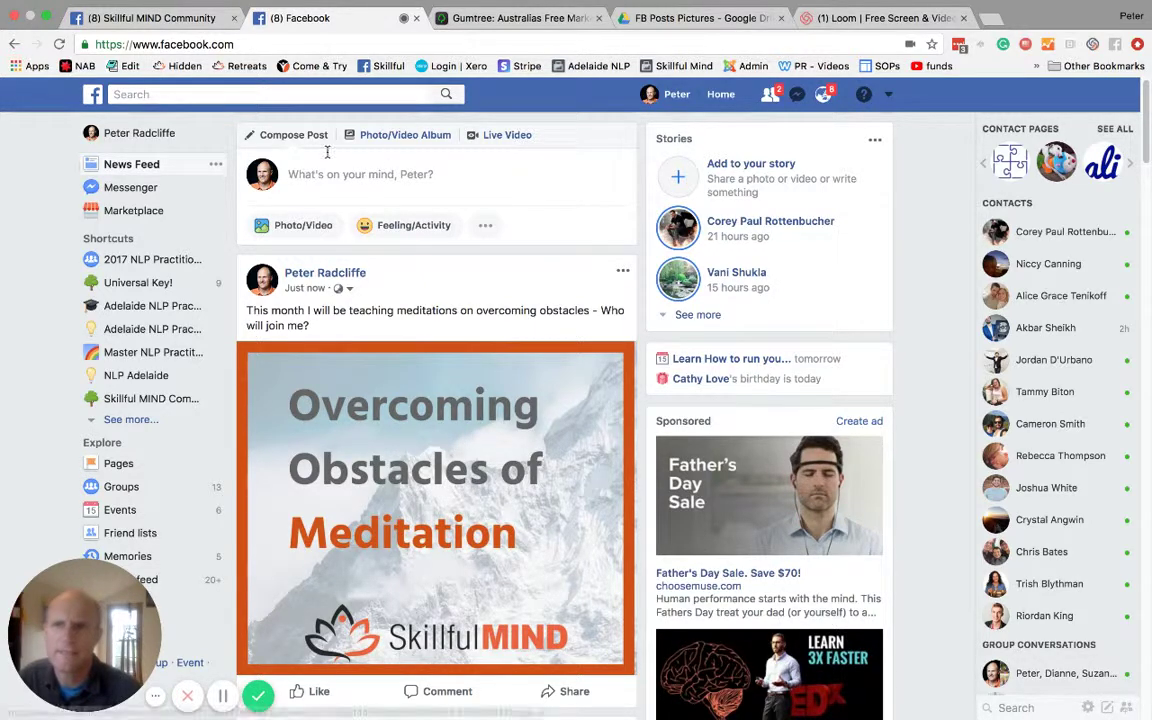
Go from the group's events tab back to the News Feed and open Events.
{"action": "left_click", "coordinate": [158, 22]}
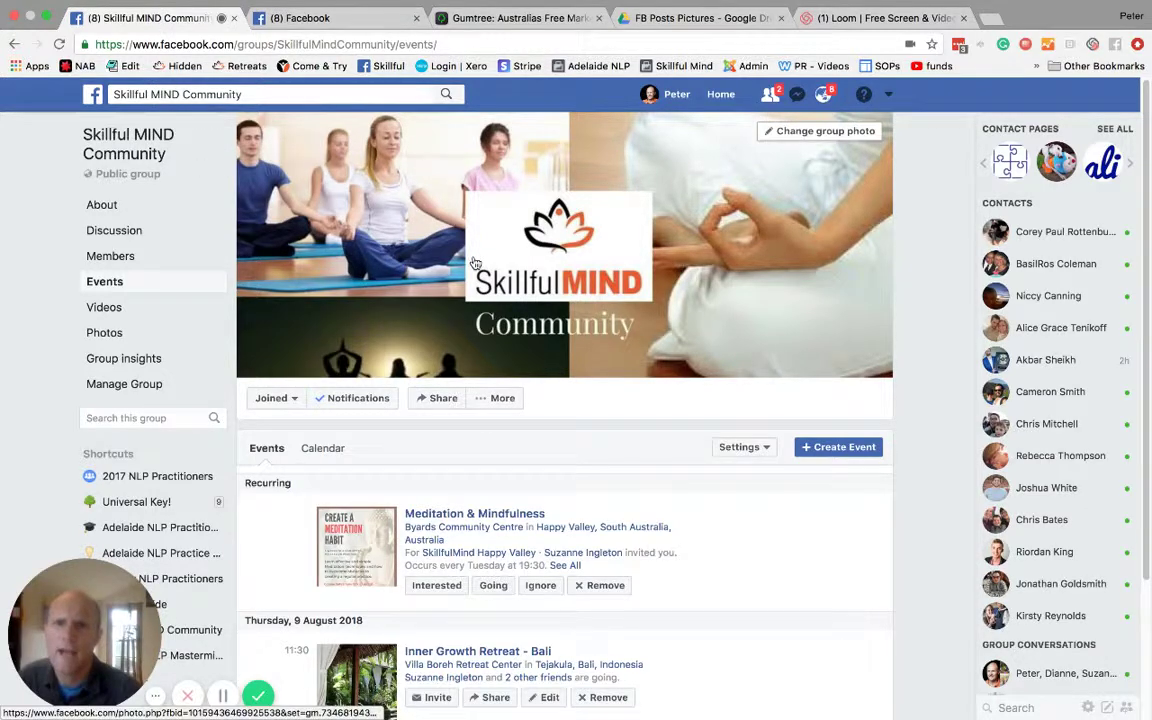
{"action": "mouse_move", "coordinate": [590, 290]}
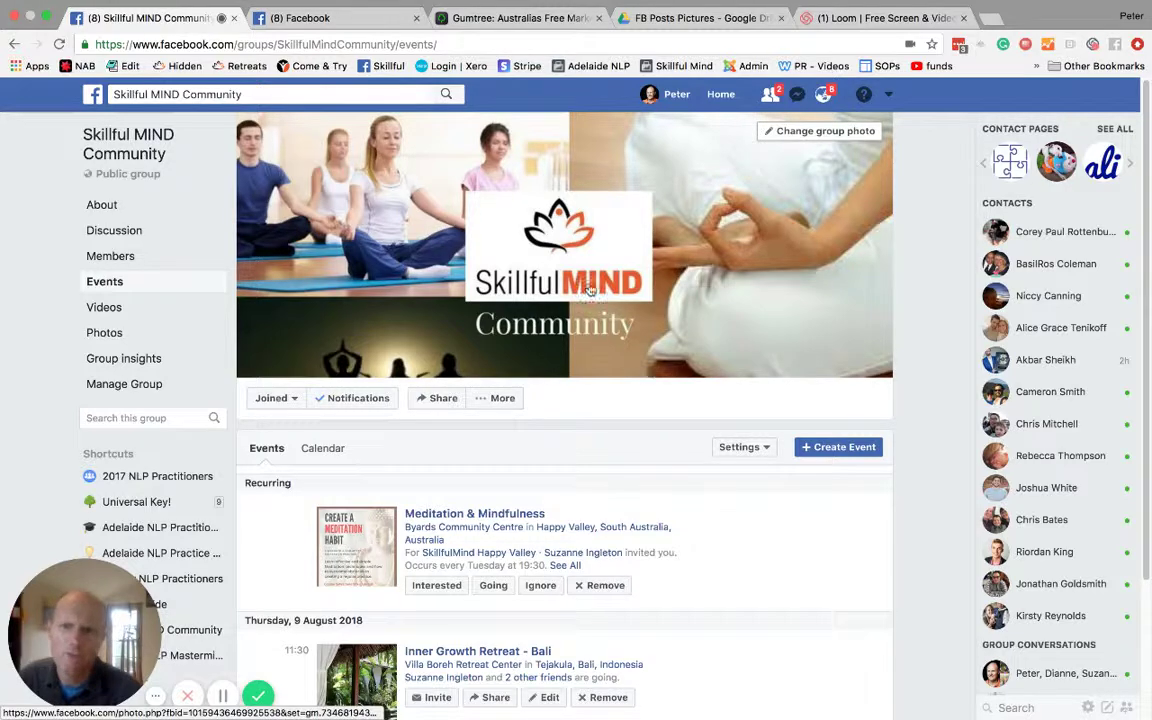
{"action": "left_click", "coordinate": [321, 18]}
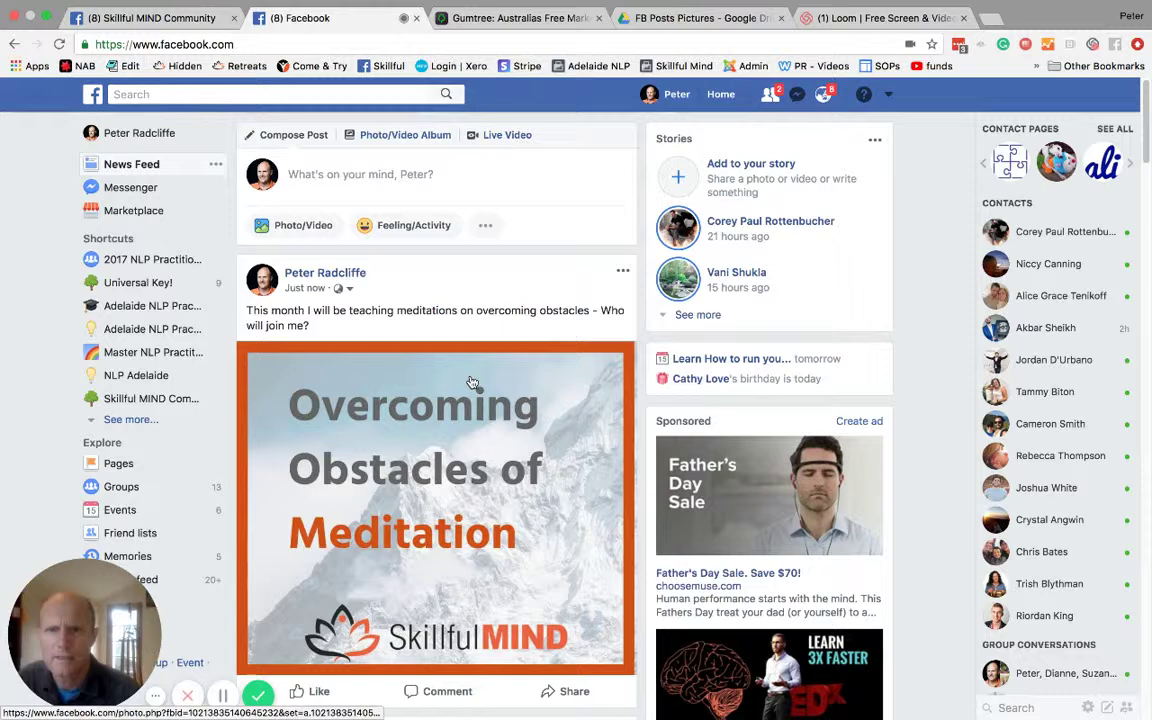
{"action": "mouse_move", "coordinate": [150, 398]}
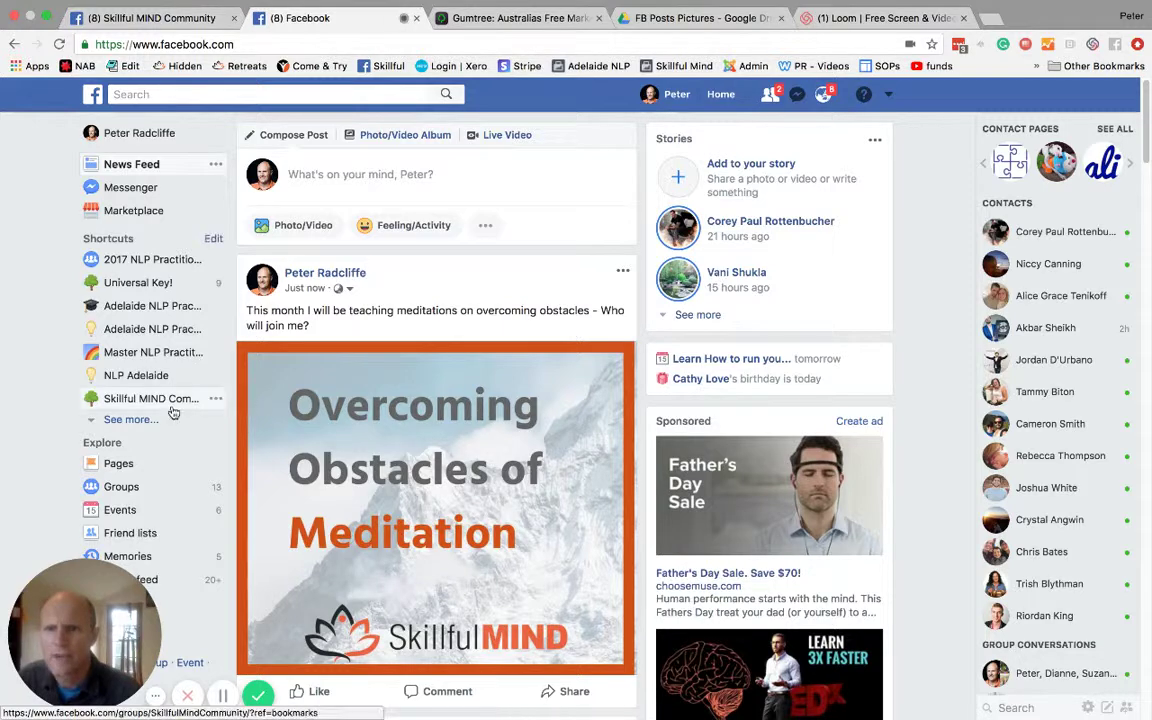
{"action": "left_click", "coordinate": [121, 510]}
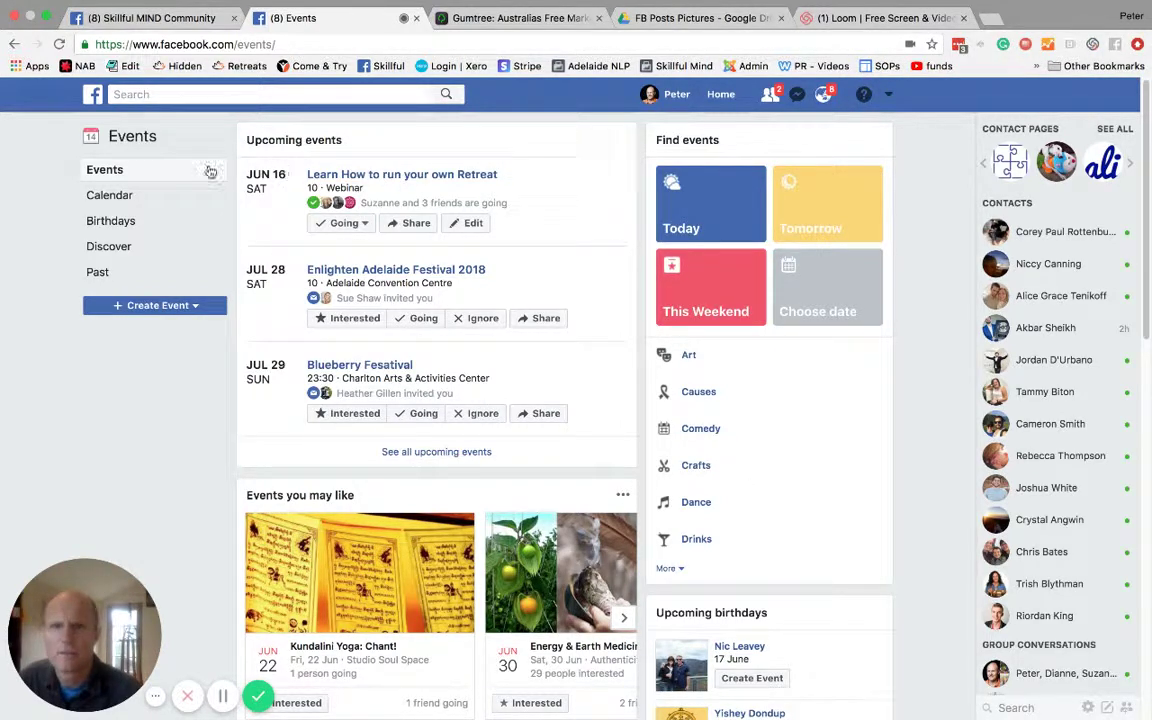
Start a blank Create Public Event form, then move to the Mail desktop.
{"action": "left_click", "coordinate": [130, 312]}
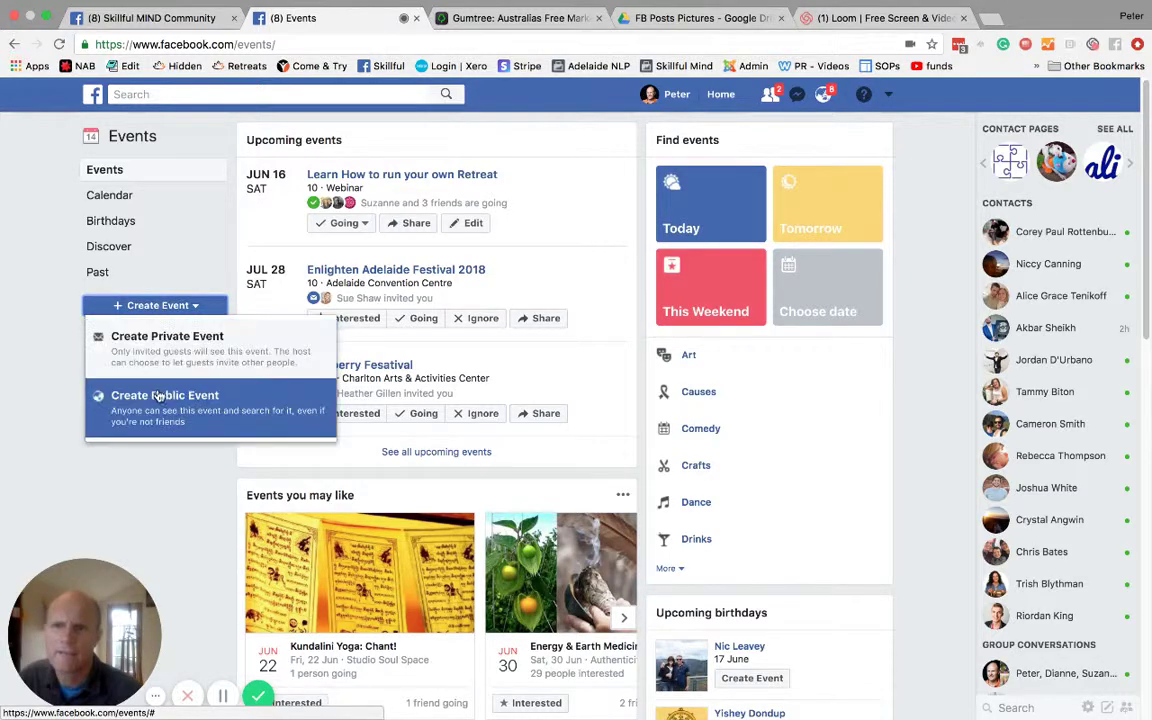
{"action": "left_click", "coordinate": [163, 400]}
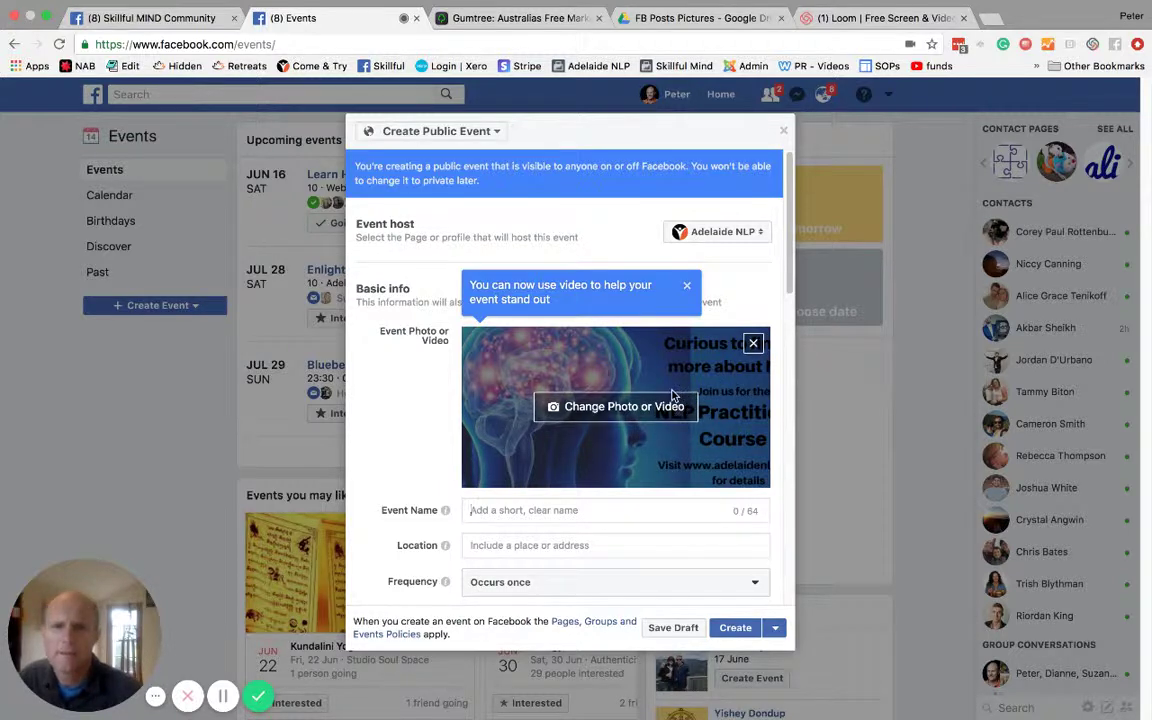
{"action": "key", "text": "ctrl+Left"}
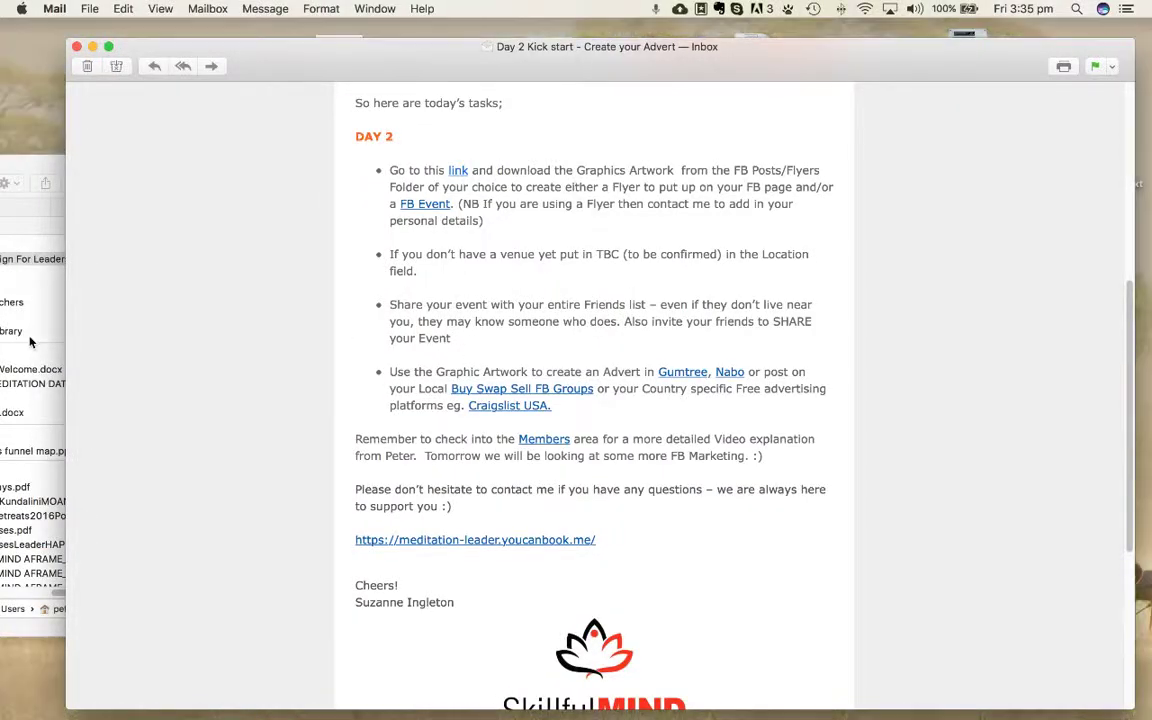
In Finder, locate and preview Flyer Overcoming Obstacles of Meditation.png in the Flyers folder.
{"action": "left_click", "coordinate": [50, 316]}
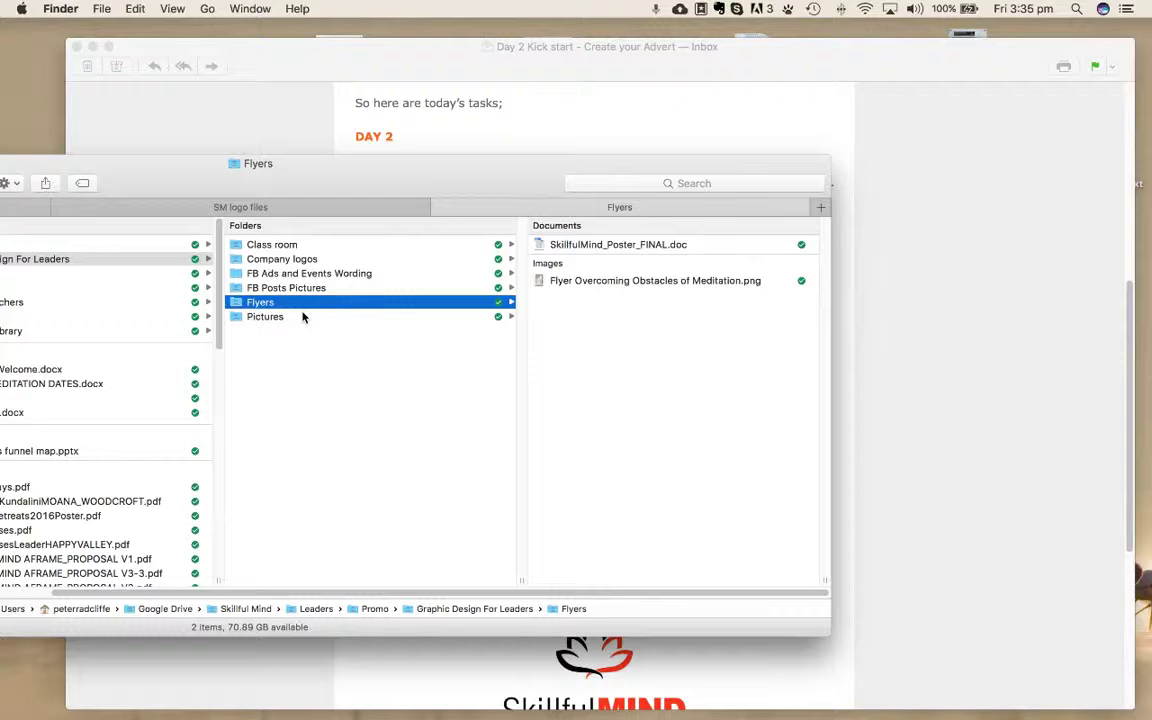
{"action": "left_click", "coordinate": [304, 317]}
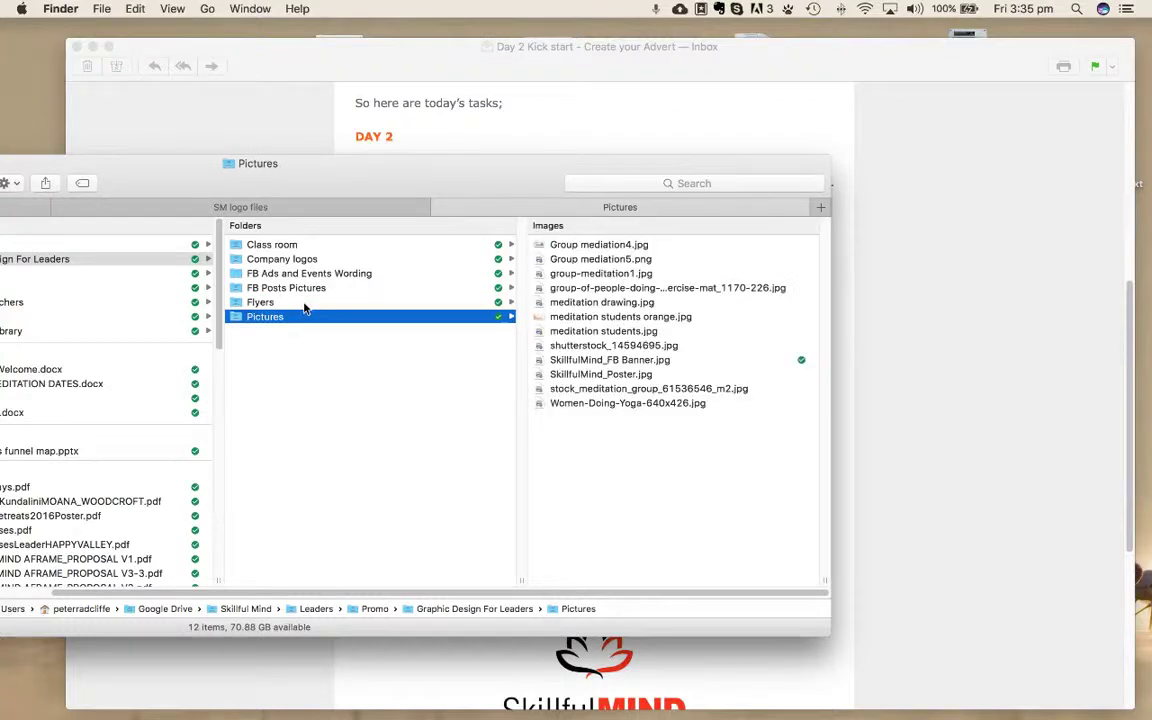
{"action": "left_click", "coordinate": [305, 288]}
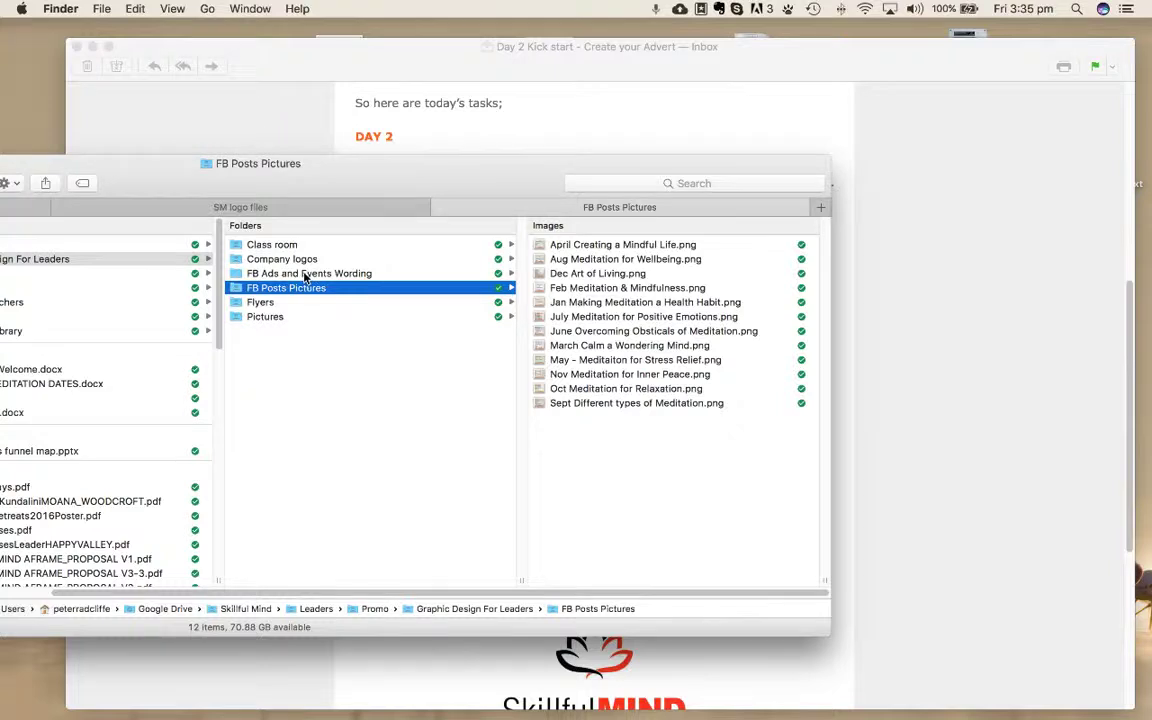
{"action": "left_click", "coordinate": [305, 275]}
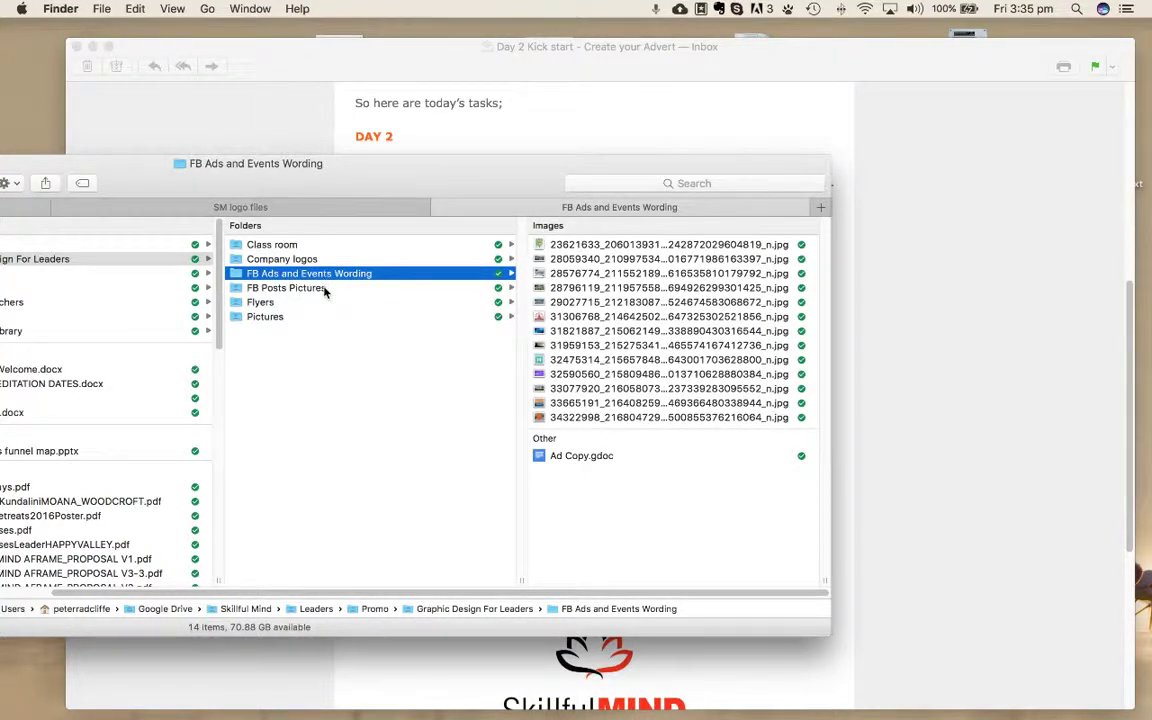
{"action": "left_click", "coordinate": [298, 302]}
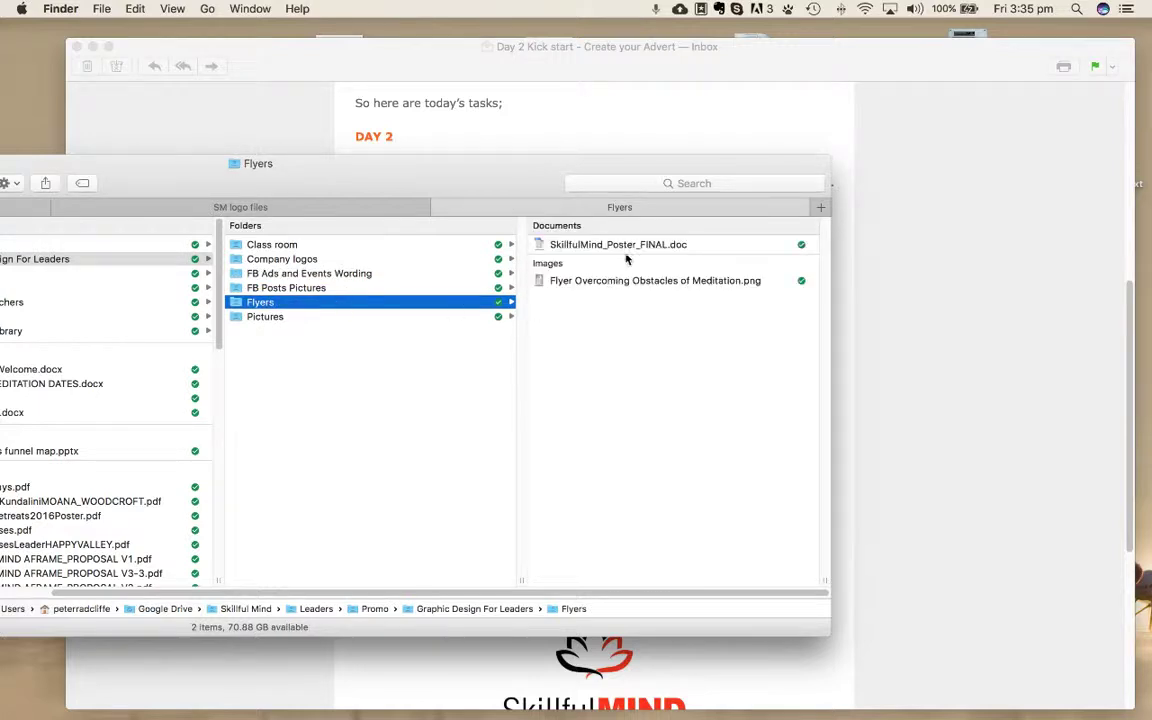
{"action": "left_click", "coordinate": [634, 282]}
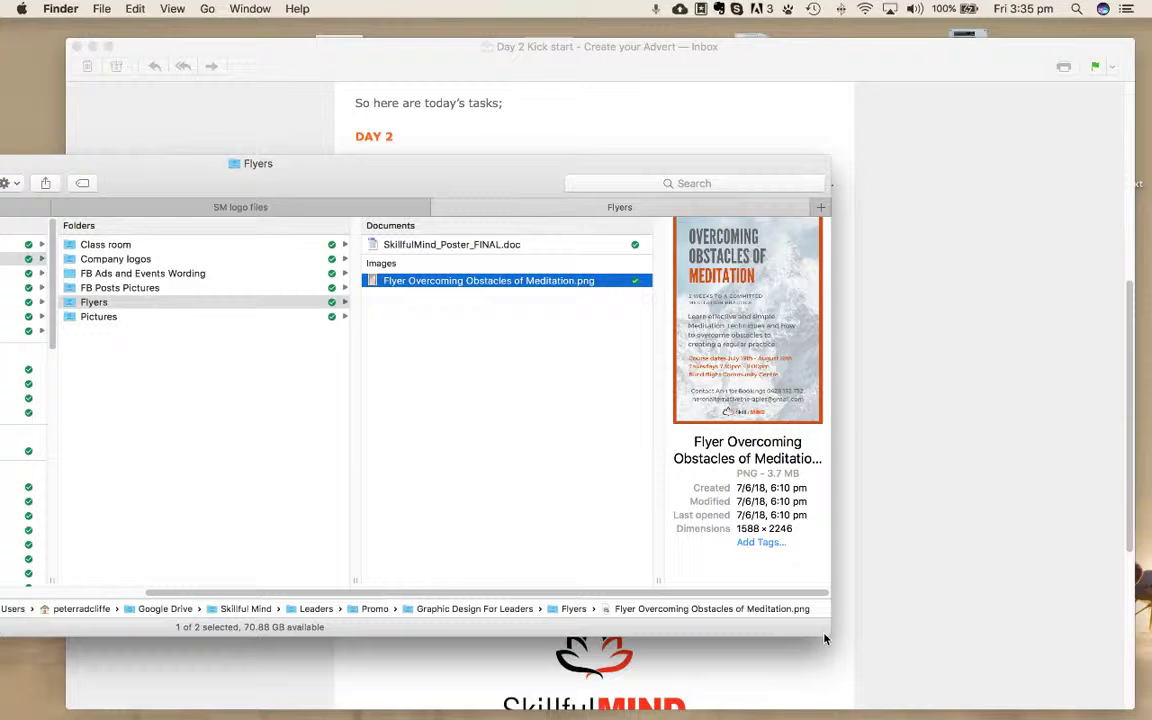
Enlarge and reposition the Finder window, then return to the Facebook event form.
{"action": "left_click_drag", "start_coordinate": [836, 636], "coordinate": [1043, 692]}
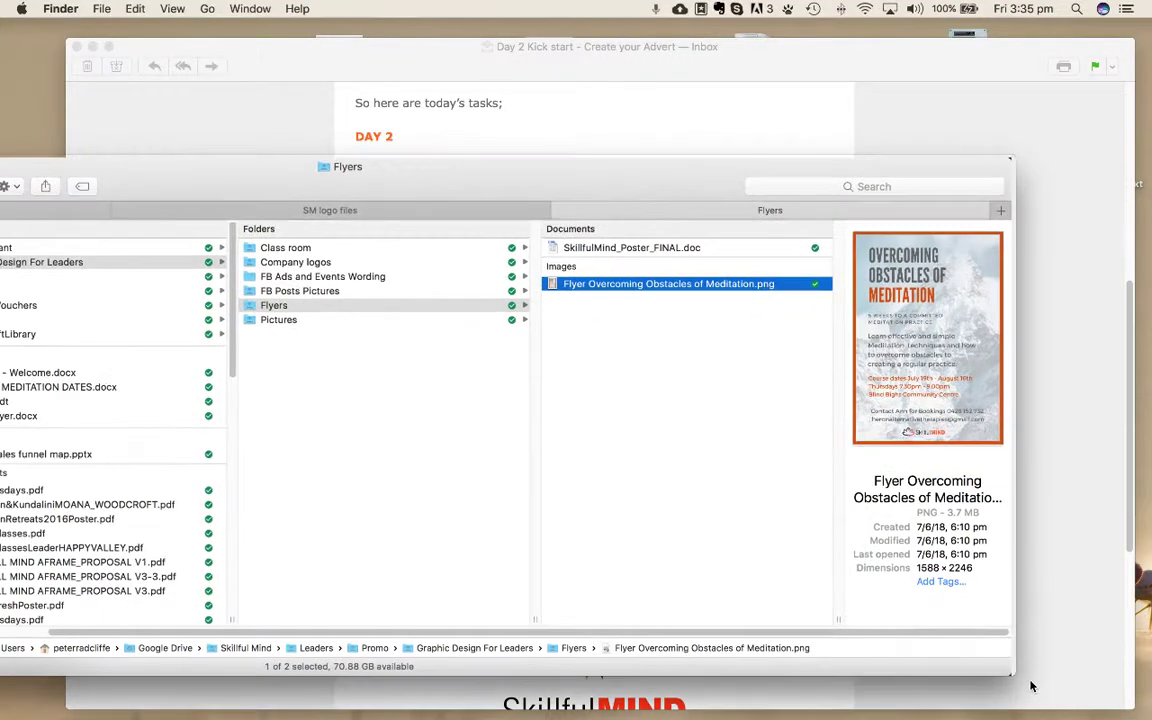
{"action": "left_click_drag", "start_coordinate": [710, 165], "coordinate": [540, 177]}
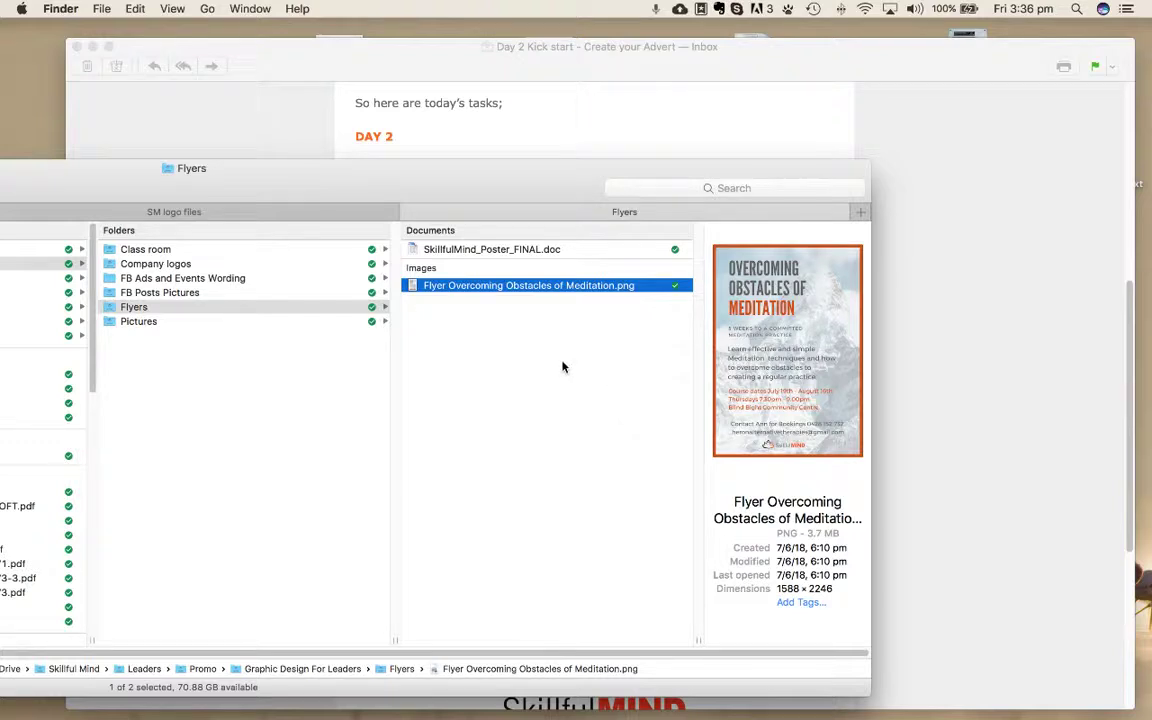
{"action": "left_click_drag", "start_coordinate": [407, 184], "coordinate": [529, 173]}
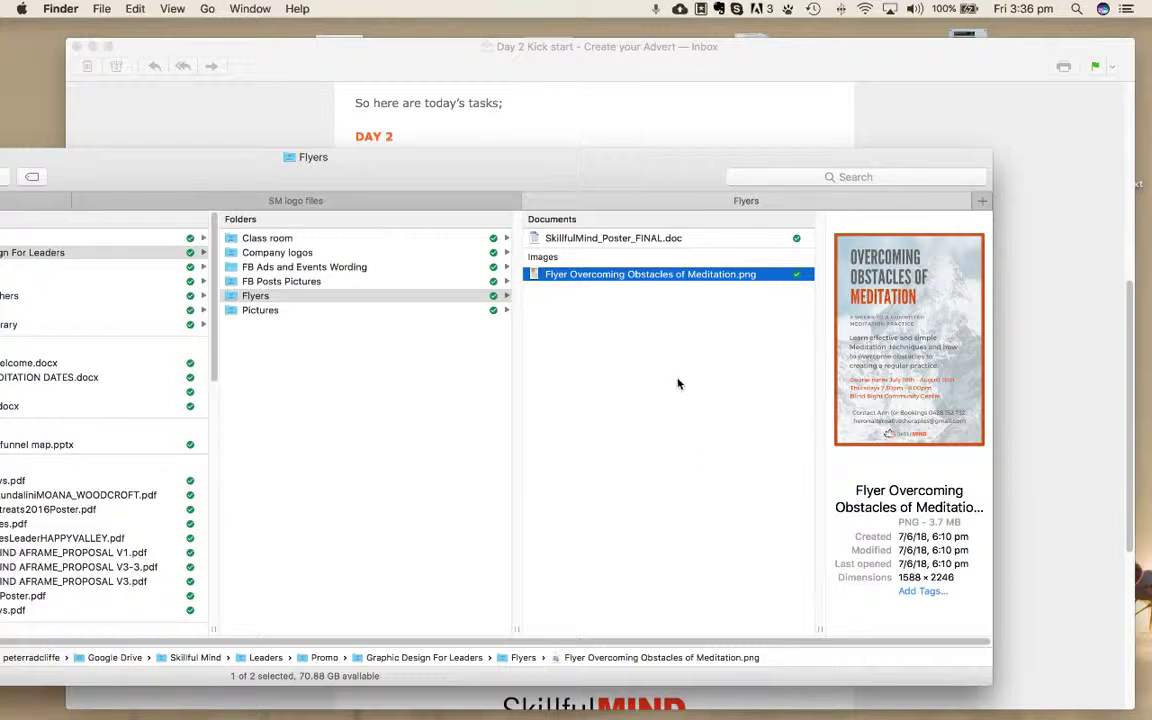
{"action": "key", "text": "ctrl+Right"}
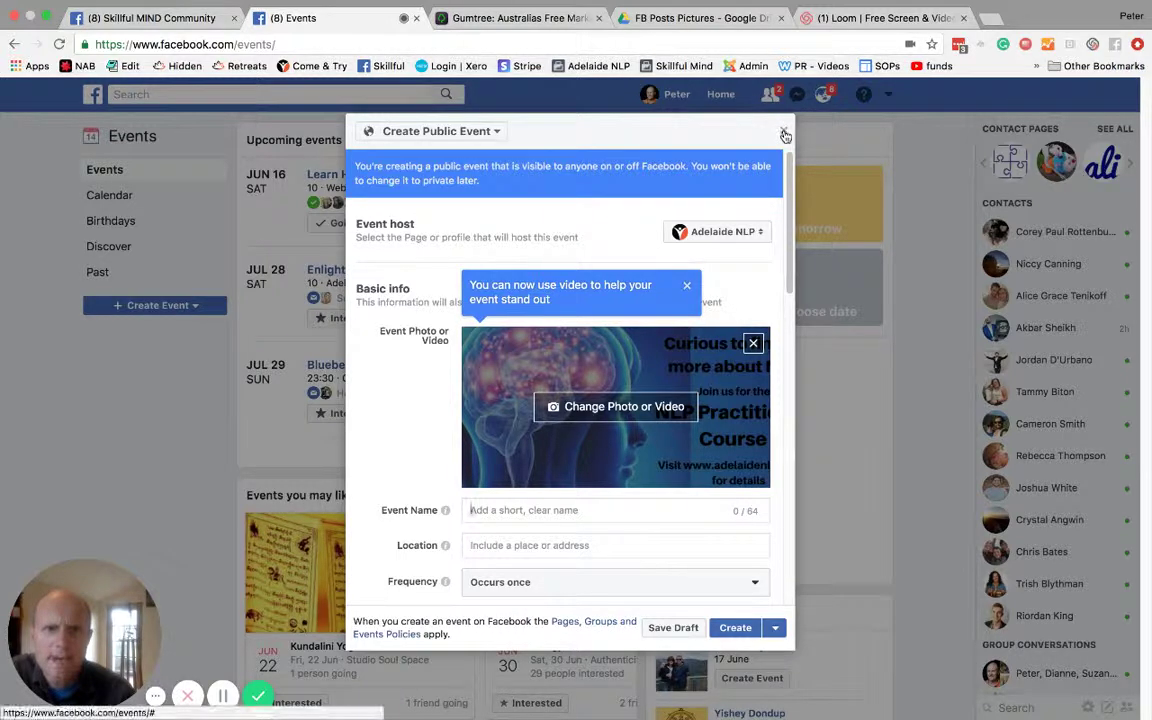
Discard the unfinished public event draft.
{"action": "scroll", "coordinate": [560, 520], "scroll_direction": "down", "scroll_amount": 5}
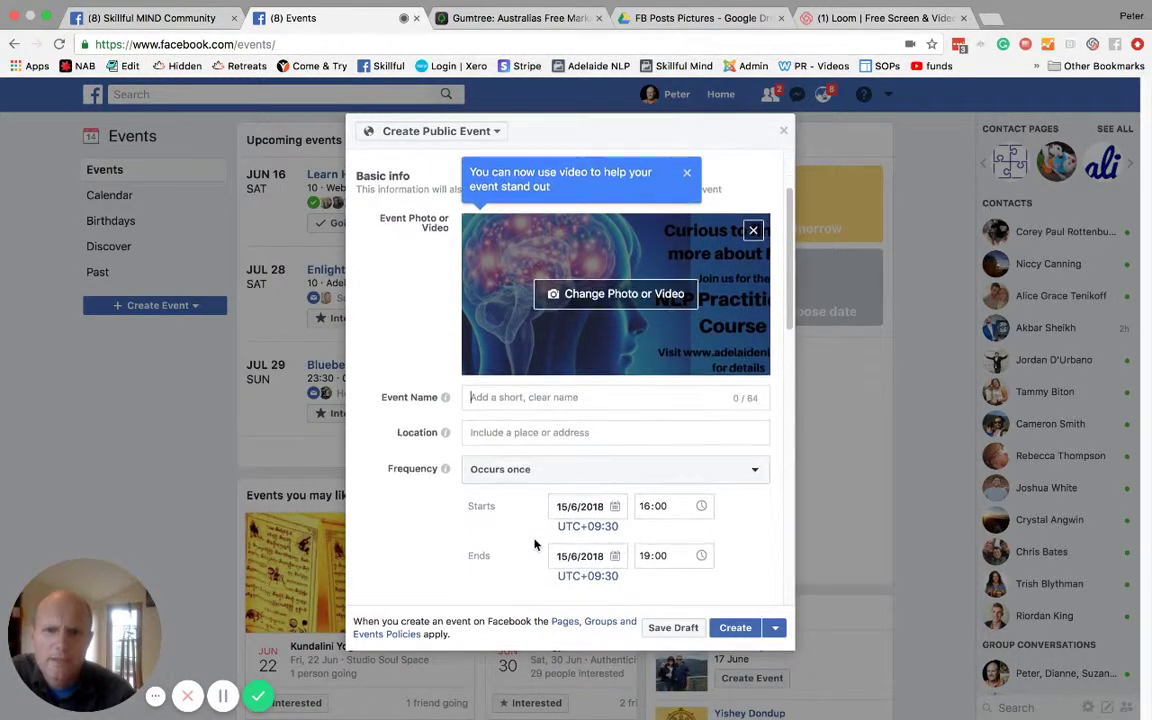
{"action": "scroll", "coordinate": [534, 545], "scroll_direction": "down", "scroll_amount": 9}
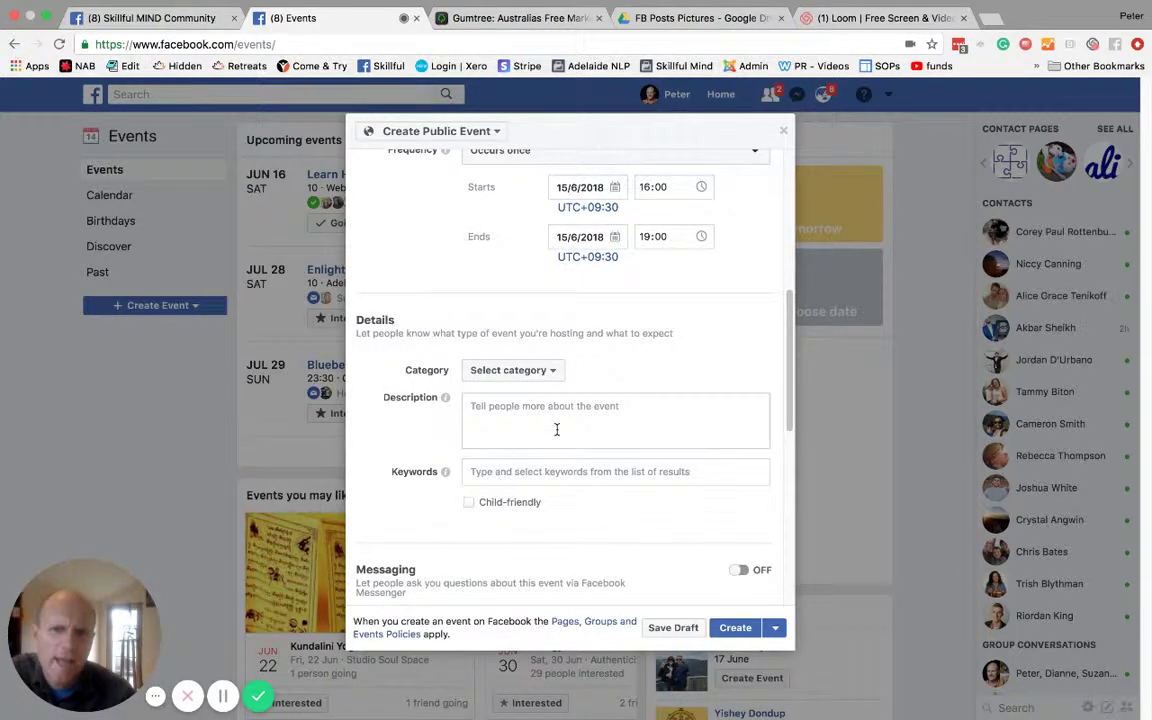
{"action": "left_click", "coordinate": [783, 131]}
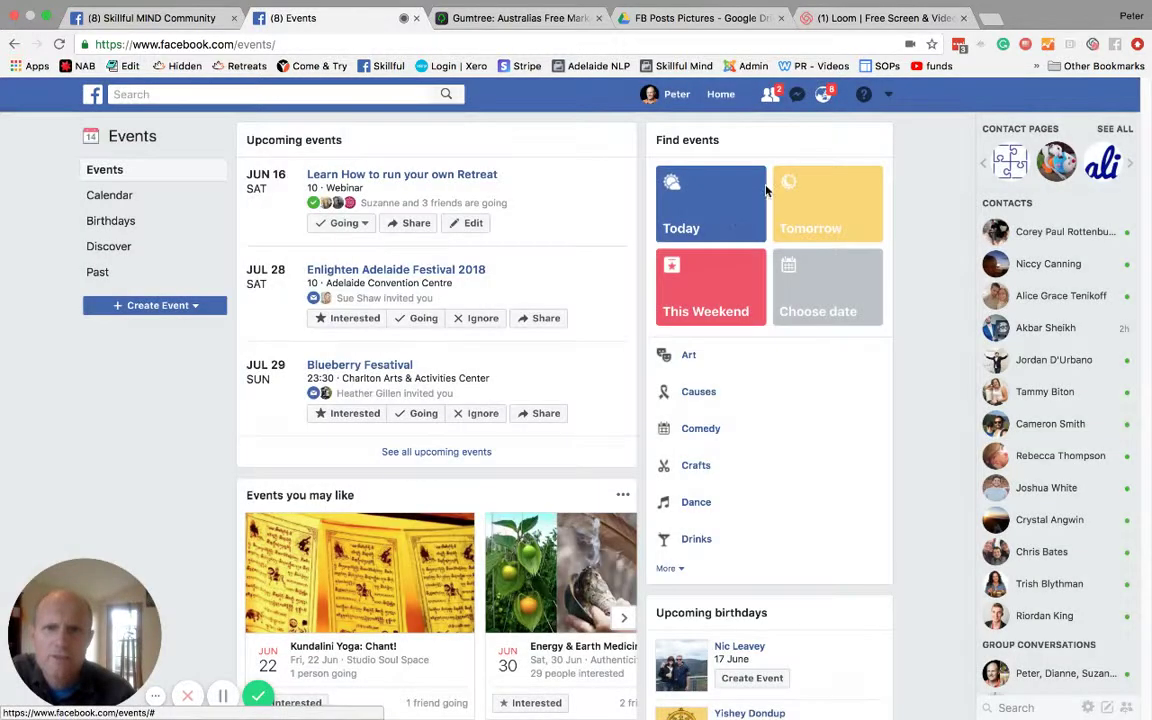
Open the Meditation & Mindfulness event from the Skillful MIND Community events list.
{"action": "left_click", "coordinate": [160, 20]}
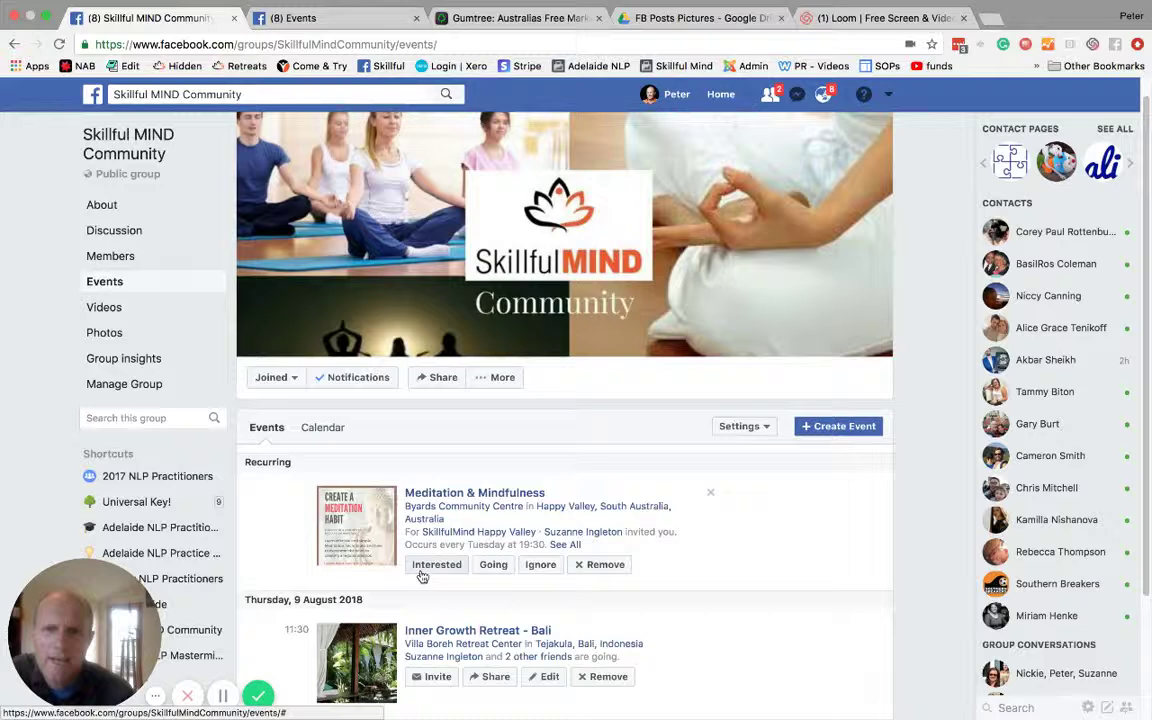
{"action": "scroll", "coordinate": [424, 573], "scroll_direction": "down", "scroll_amount": 4}
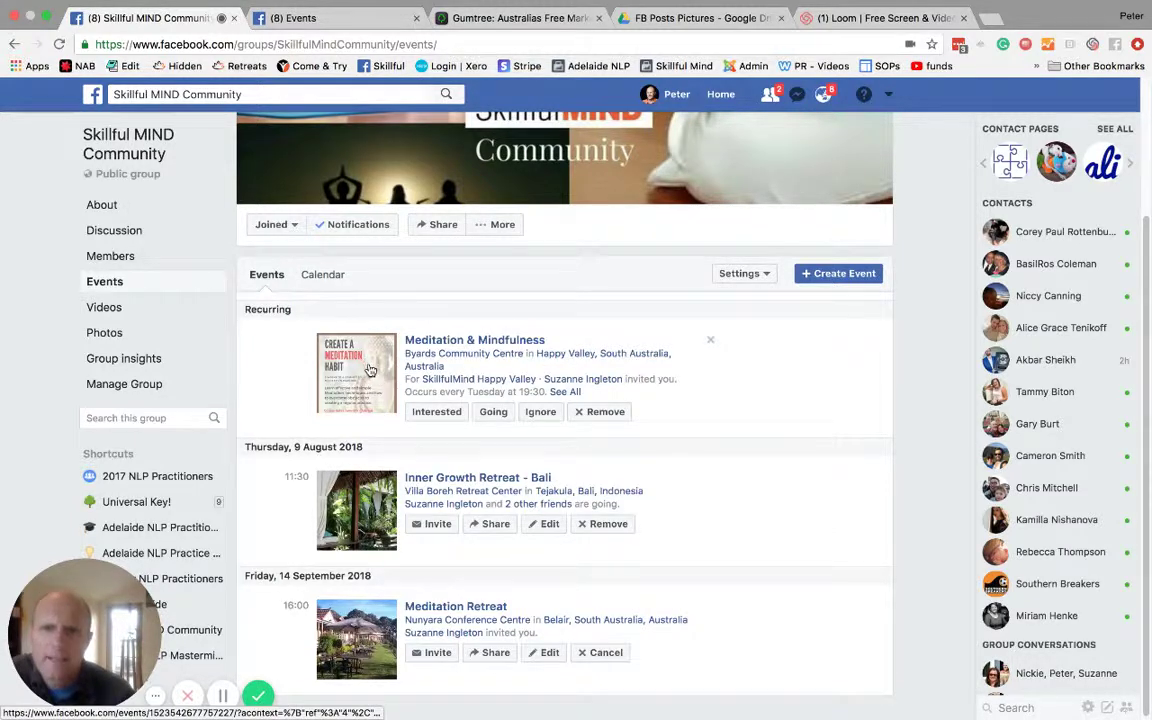
{"action": "left_click", "coordinate": [512, 342]}
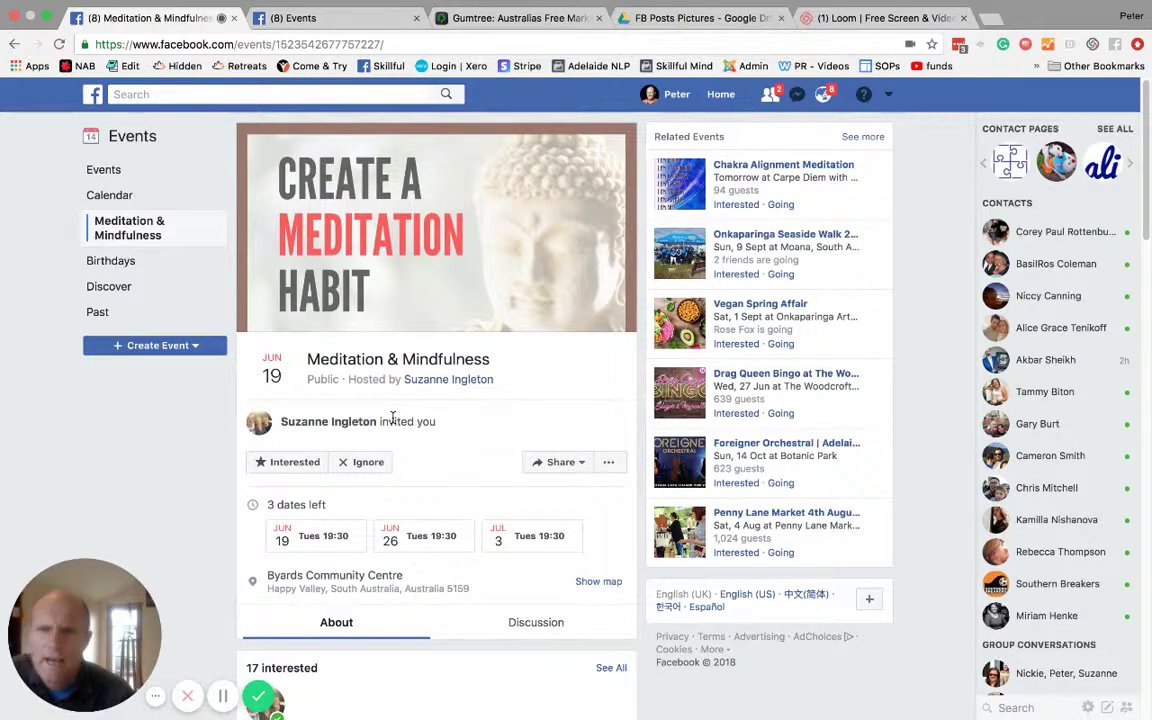
Expand the event's Details description with See more, then scroll back to the event header.
{"action": "scroll", "coordinate": [392, 418], "scroll_direction": "down", "scroll_amount": 1}
{"action": "scroll", "coordinate": [393, 421], "scroll_direction": "down", "scroll_amount": 4}
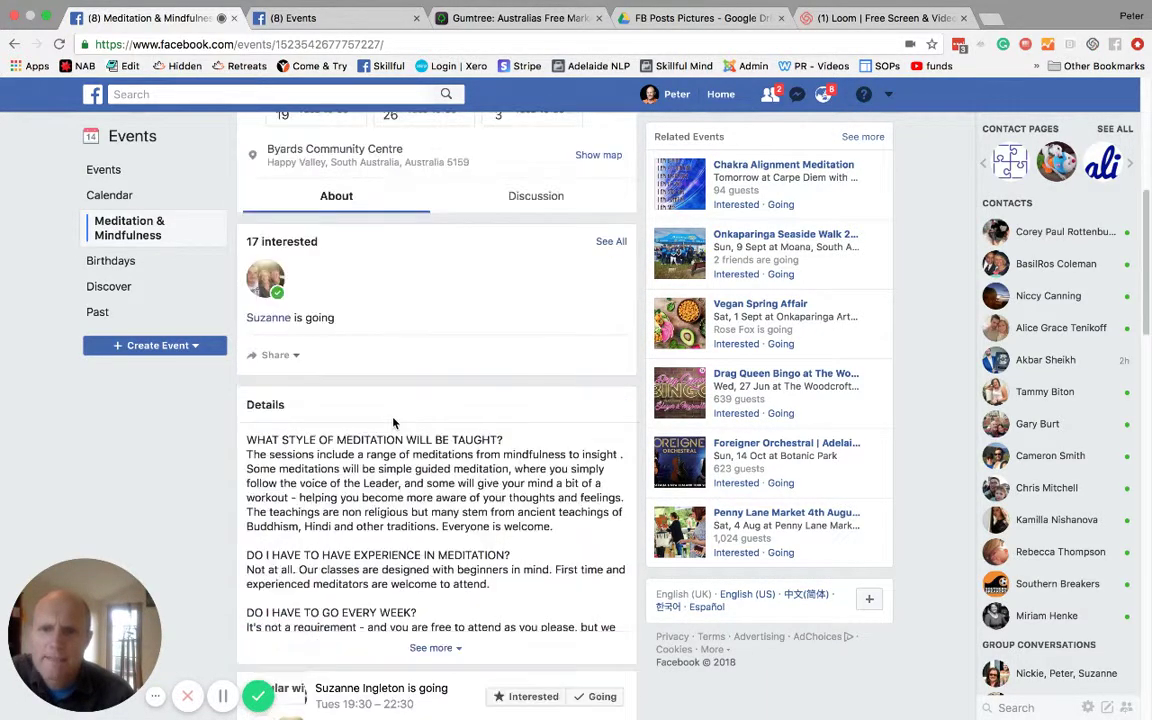
{"action": "scroll", "coordinate": [393, 421], "scroll_direction": "down", "scroll_amount": 1}
{"action": "scroll", "coordinate": [355, 378], "scroll_direction": "down", "scroll_amount": 1}
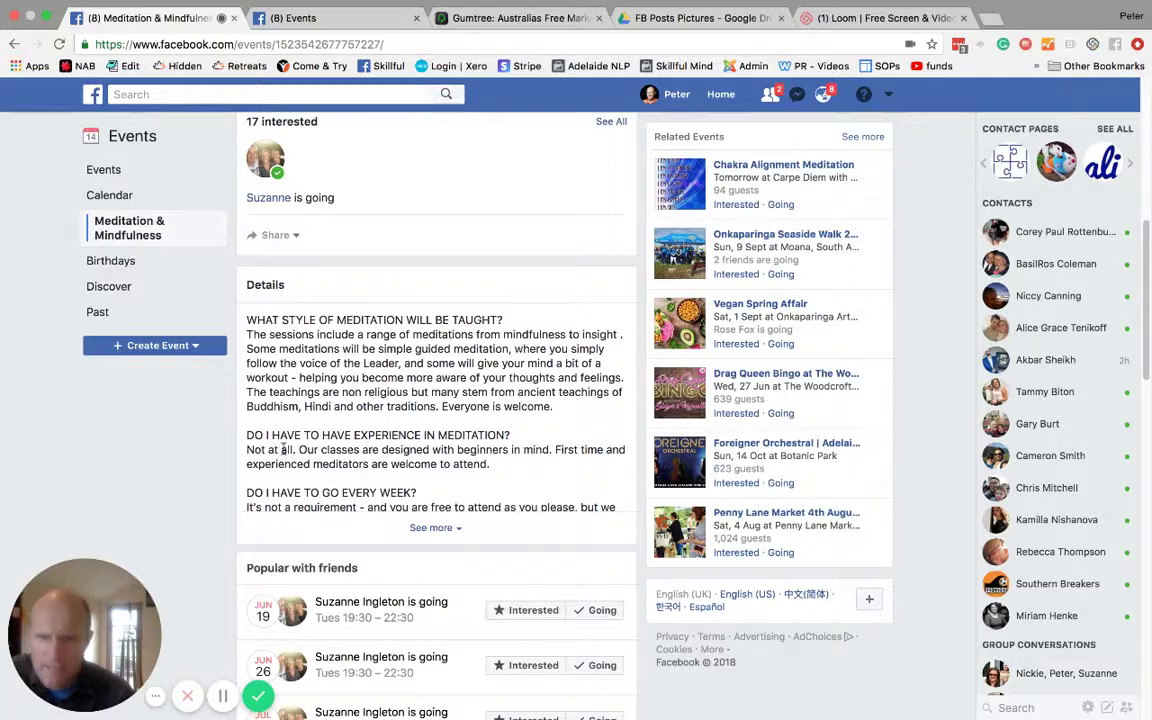
{"action": "left_click", "coordinate": [431, 528]}
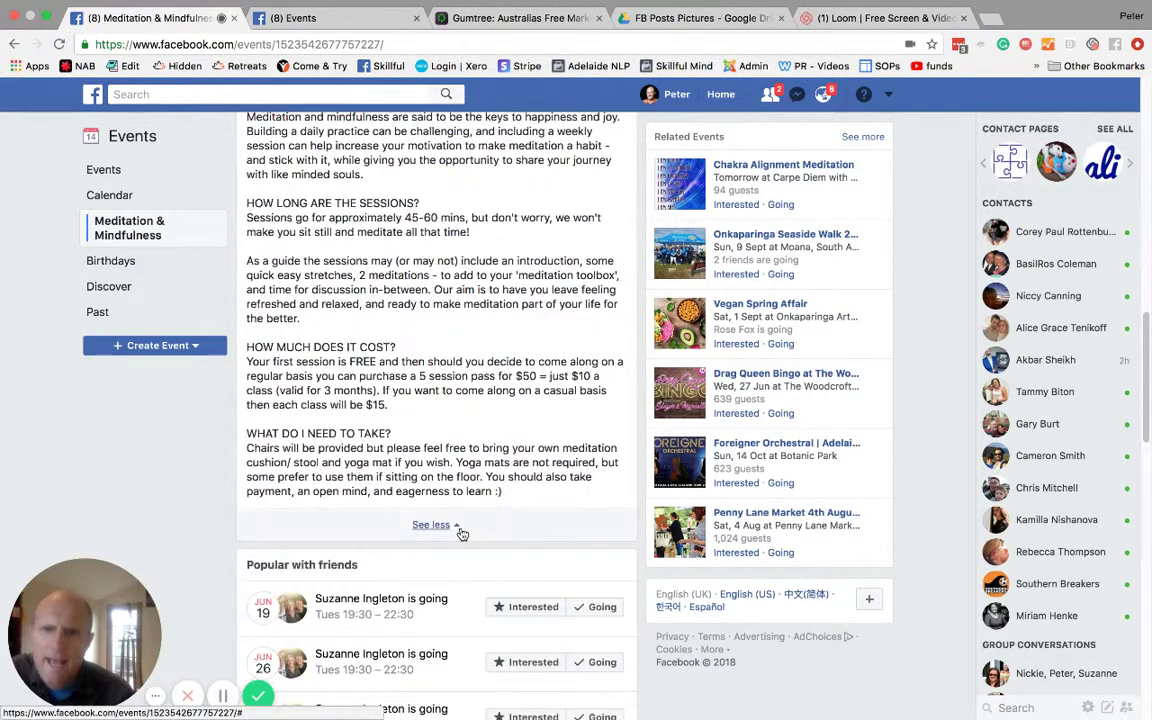
{"action": "scroll", "coordinate": [462, 514], "scroll_direction": "up", "scroll_amount": 3}
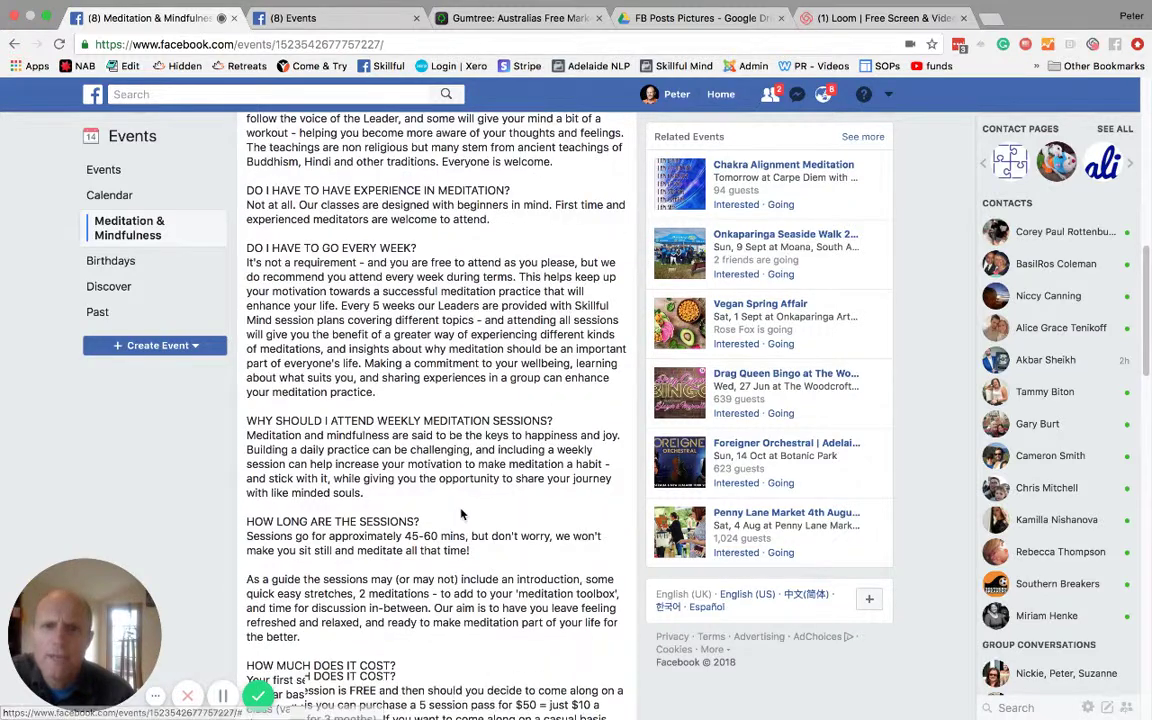
{"action": "scroll", "coordinate": [462, 514], "scroll_direction": "up", "scroll_amount": 10}
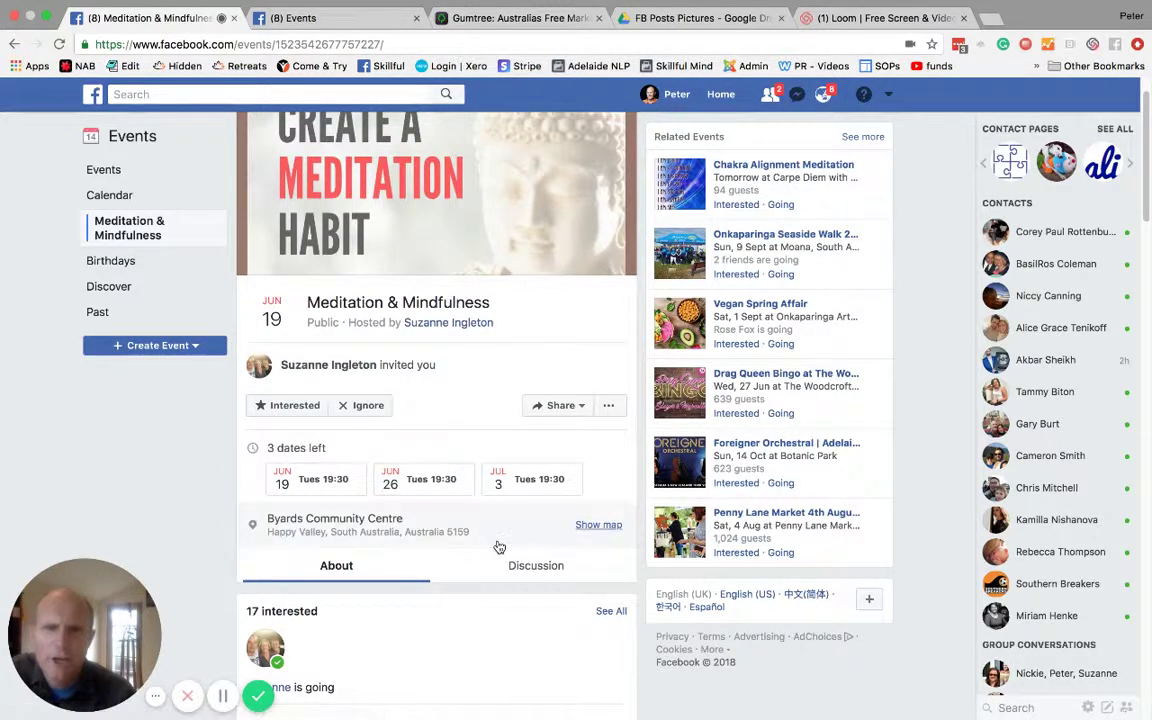
{"action": "scroll", "coordinate": [477, 521], "scroll_direction": "up", "scroll_amount": 2}
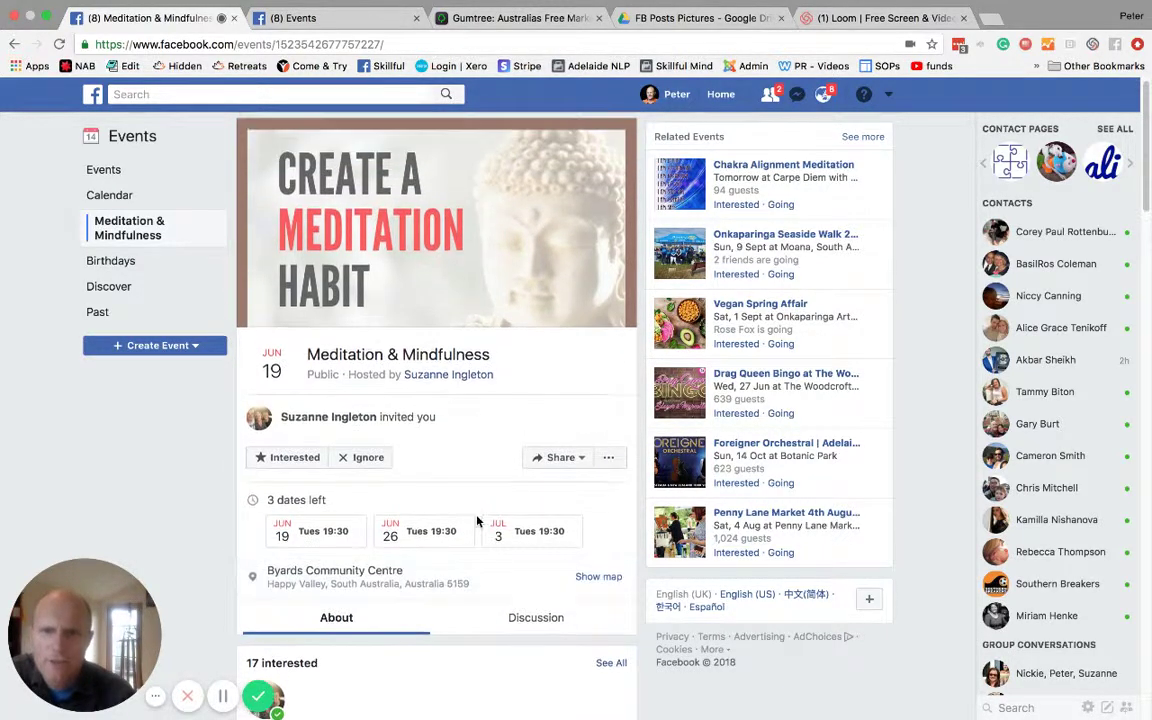
{"action": "scroll", "coordinate": [477, 521], "scroll_direction": "up", "scroll_amount": 1}
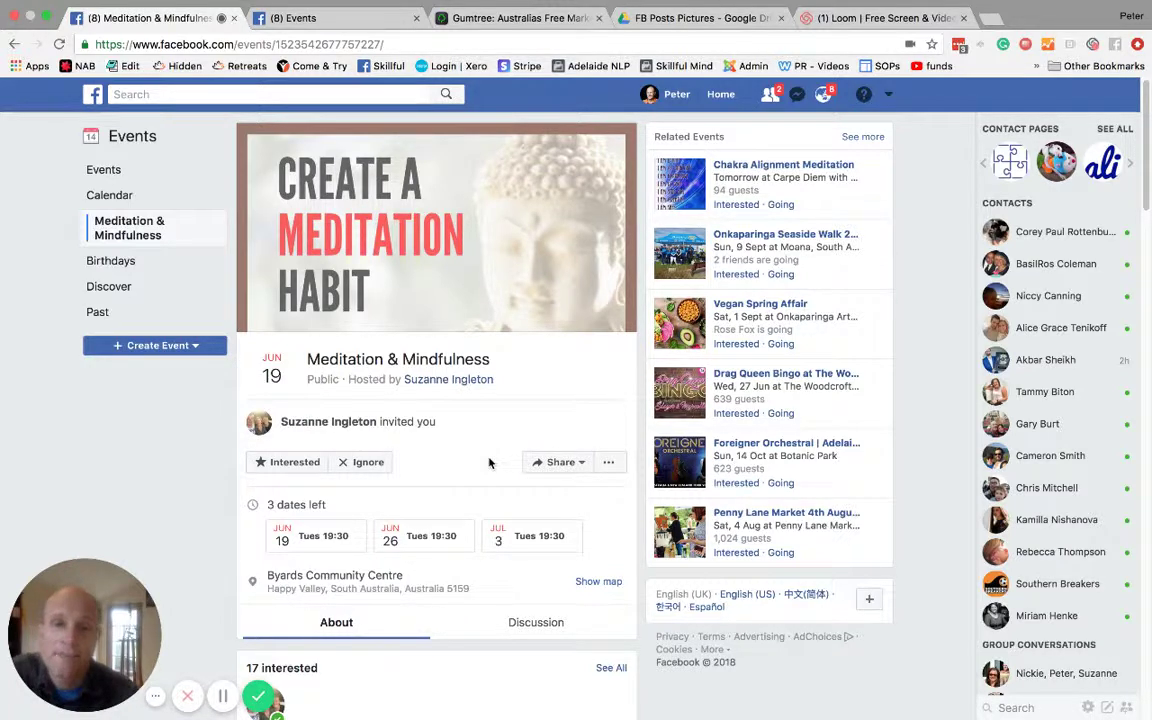
{"action": "left_click", "coordinate": [528, 470]}
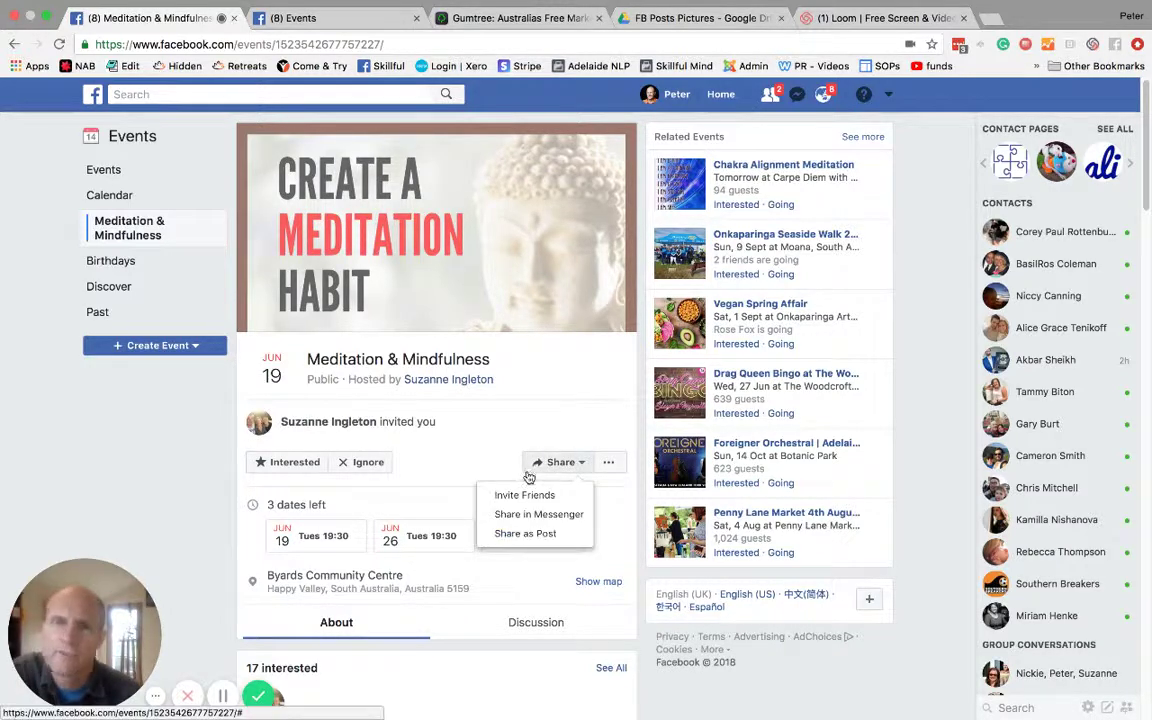
{"action": "left_click", "coordinate": [437, 435]}
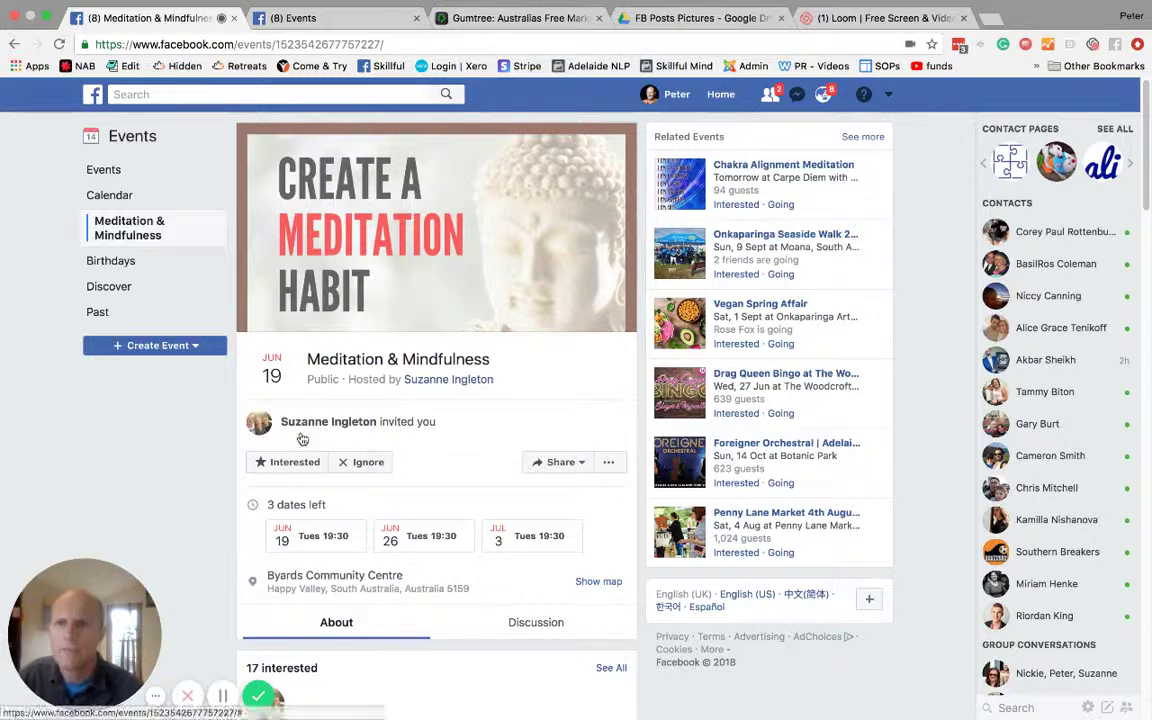
{"action": "scroll", "coordinate": [311, 470], "scroll_direction": "down", "scroll_amount": 1}
{"action": "scroll", "coordinate": [311, 470], "scroll_direction": "down", "scroll_amount": 1}
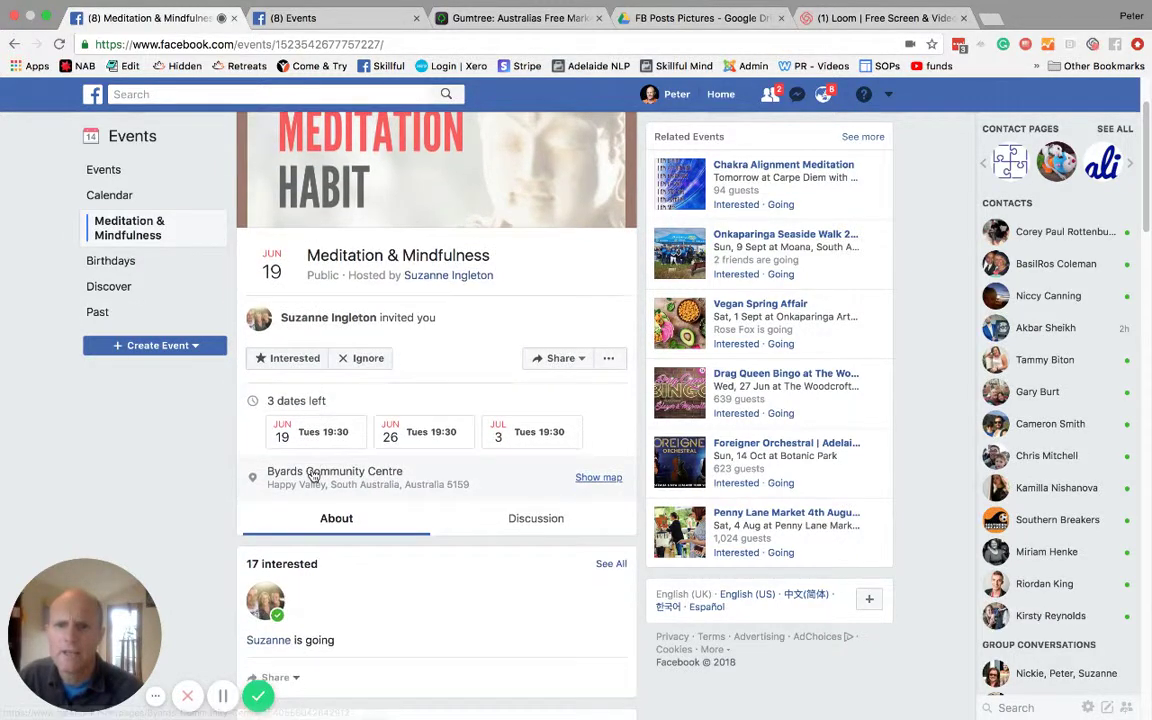
{"action": "scroll", "coordinate": [312, 475], "scroll_direction": "down", "scroll_amount": 3}
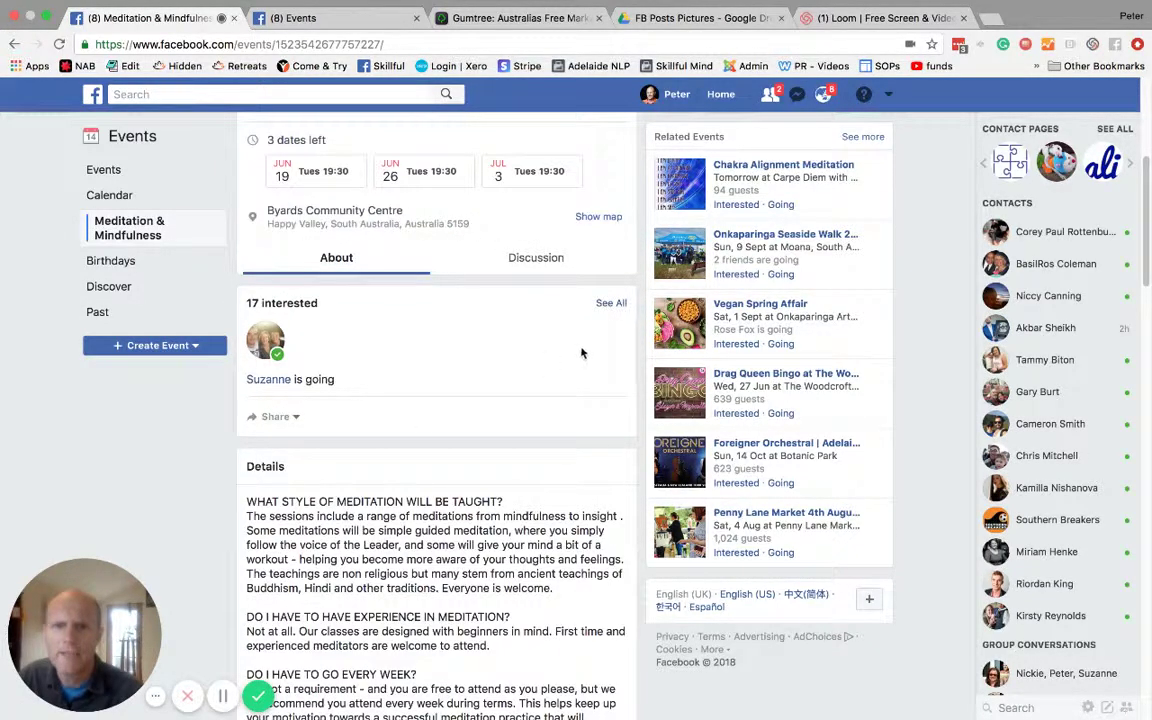
{"action": "left_click", "coordinate": [296, 417]}
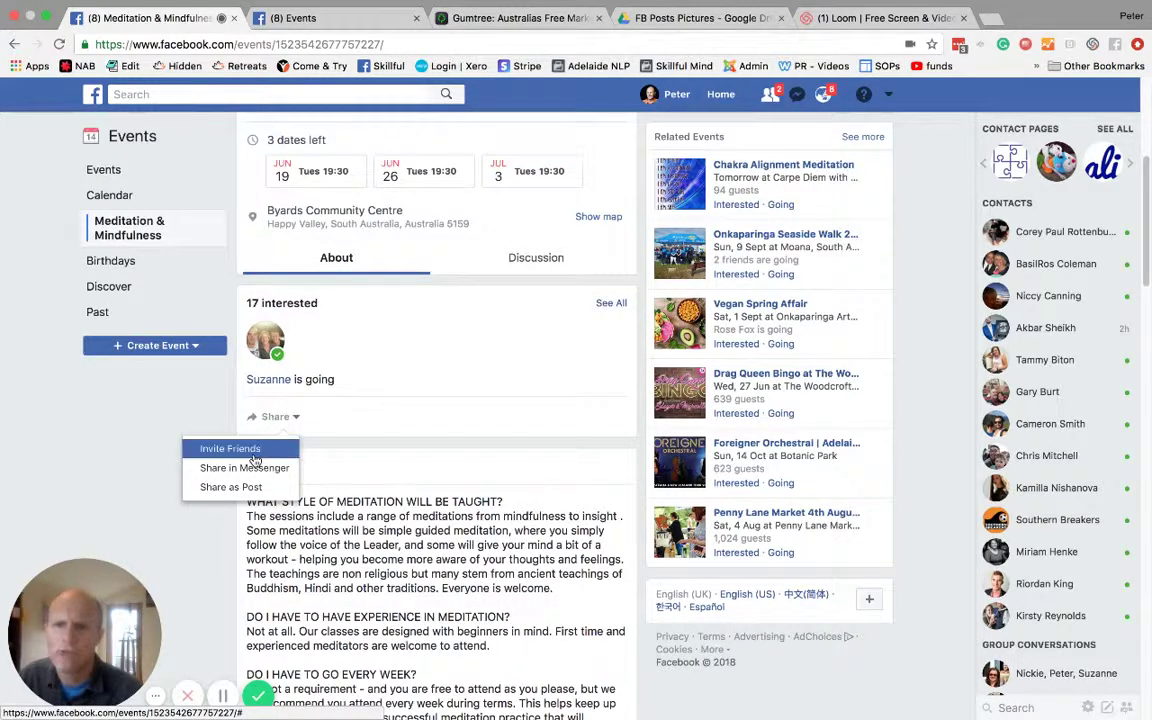
{"action": "left_click", "coordinate": [213, 427]}
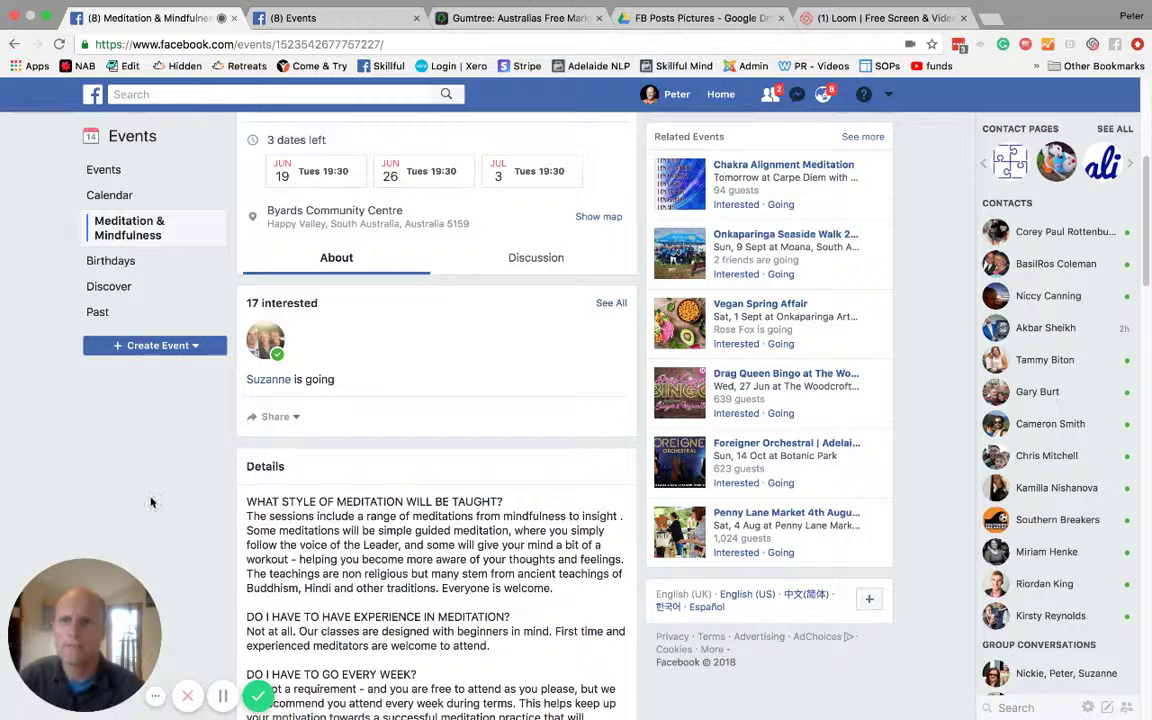
Scroll up the Meditation & Mindfulness event page and move to the Gumtree classifieds homepage.
{"action": "scroll", "coordinate": [606, 401], "scroll_direction": "up", "scroll_amount": 4}
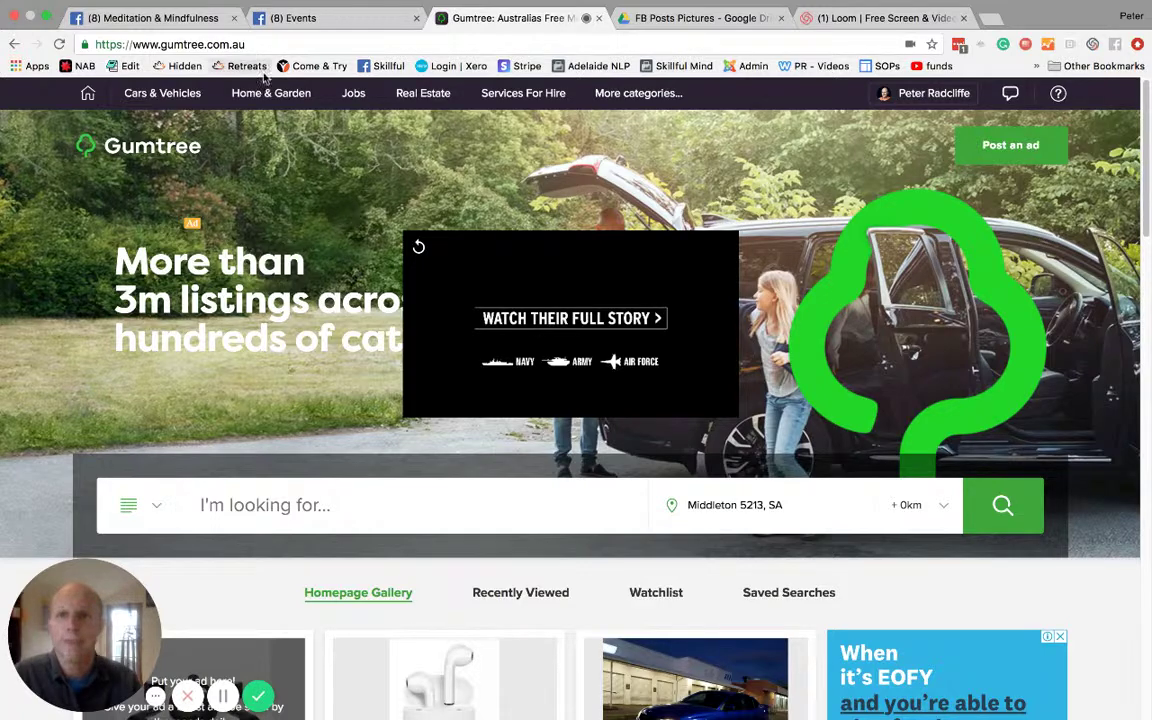
Return from Gumtree to the Facebook Events page listing the Enlighten Adelaide Festival.
{"action": "left_click", "coordinate": [300, 18]}
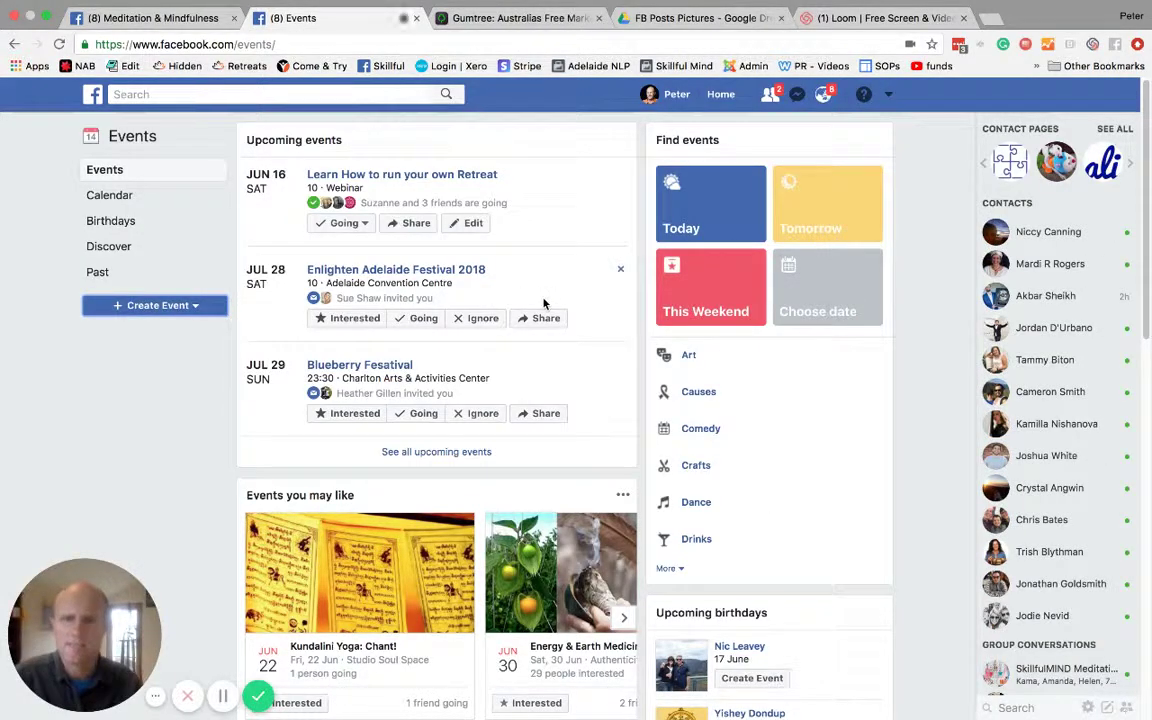
{"action": "mouse_move", "coordinate": [470, 290]}
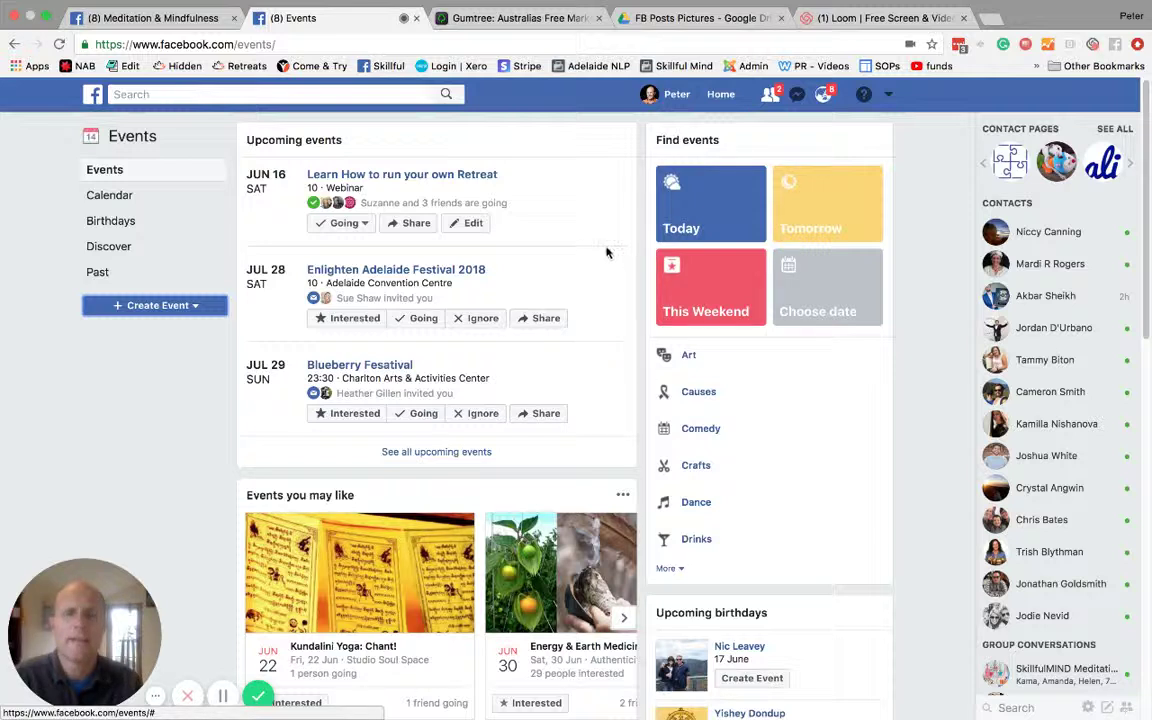
{"action": "mouse_move", "coordinate": [597, 300]}
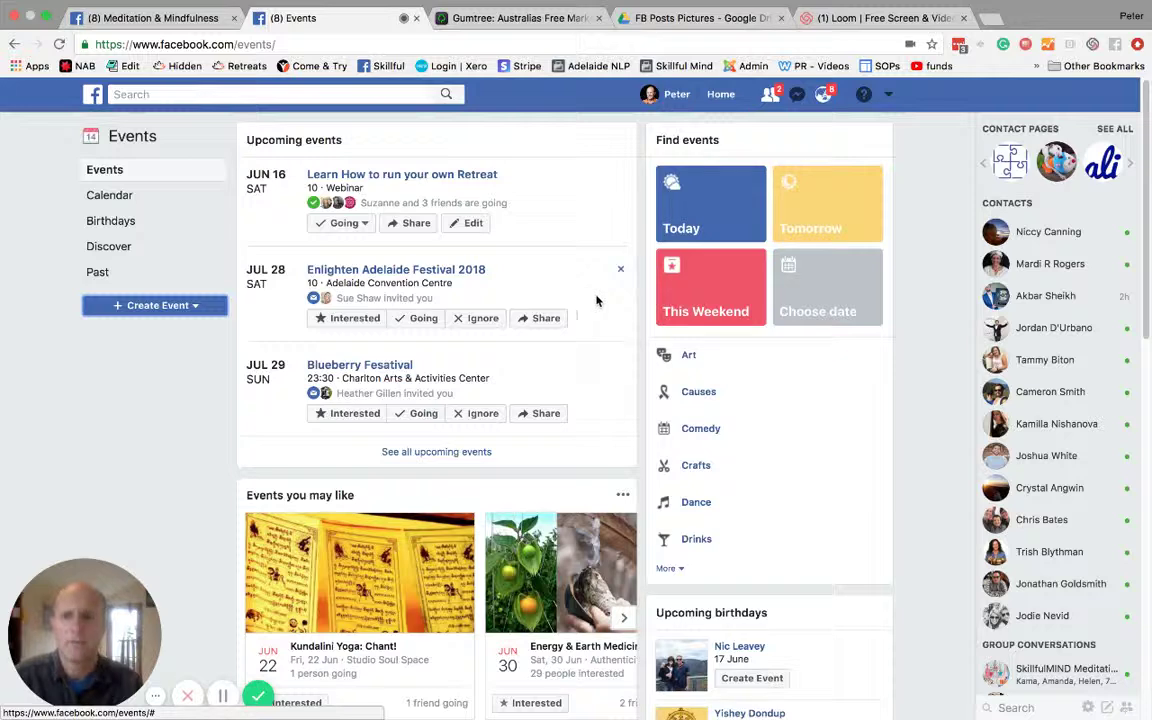
Switch to the Mail desktop and bring the Day 2 Kick start email forward.
{"action": "key", "text": "ctrl+Left"}
{"action": "key", "text": "ctrl+Left"}
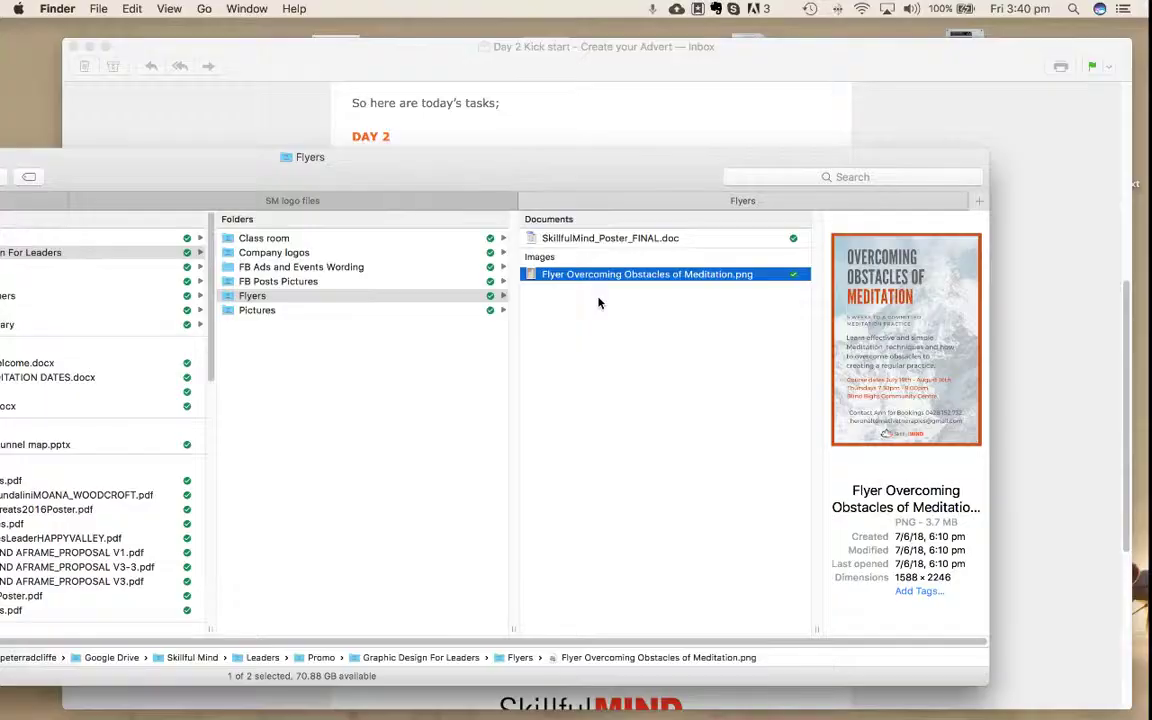
{"action": "key", "text": "ctrl+Right"}
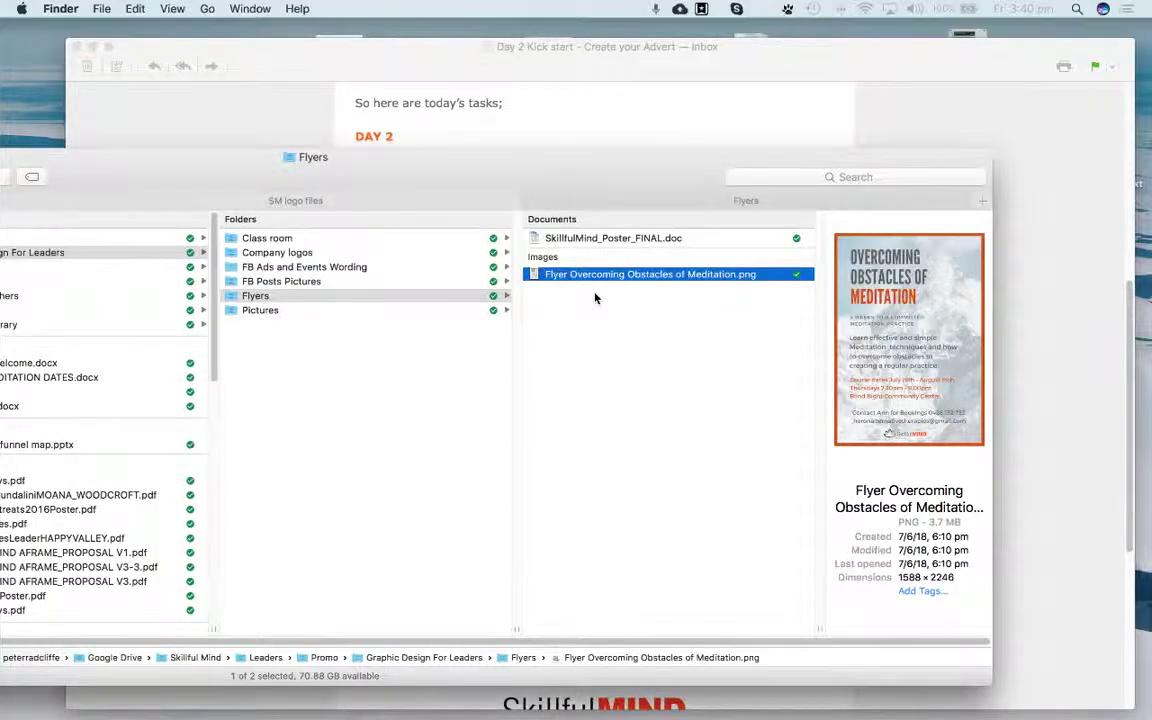
{"action": "left_click", "coordinate": [520, 140]}
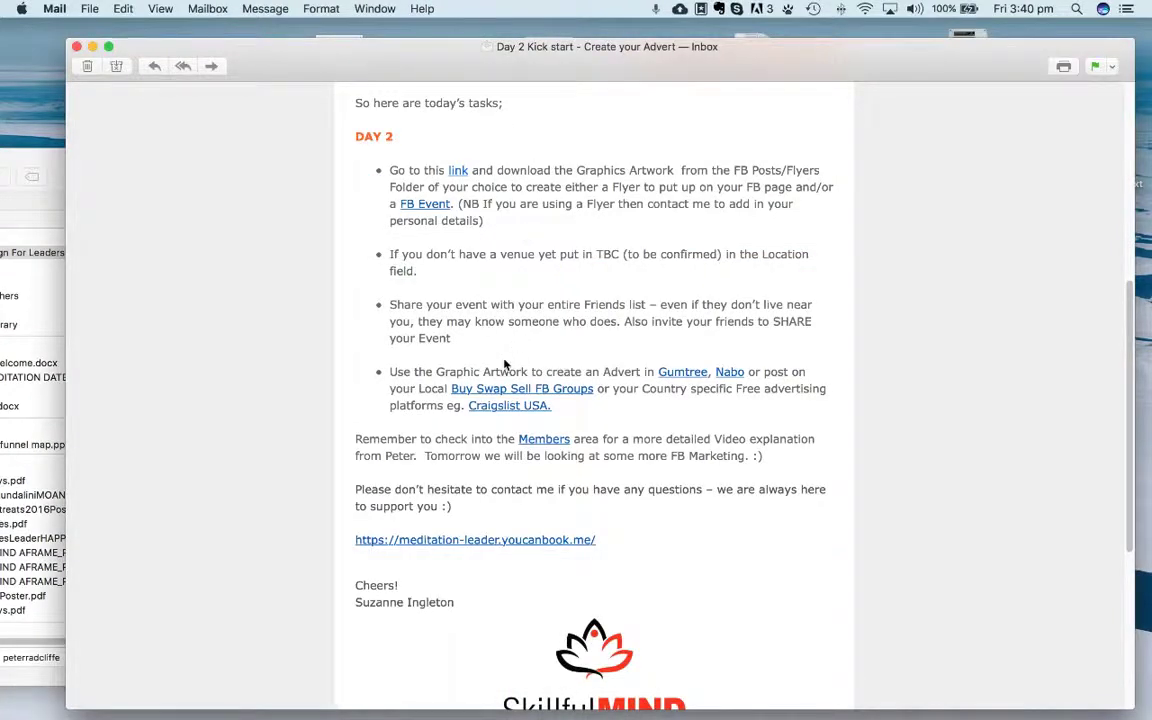